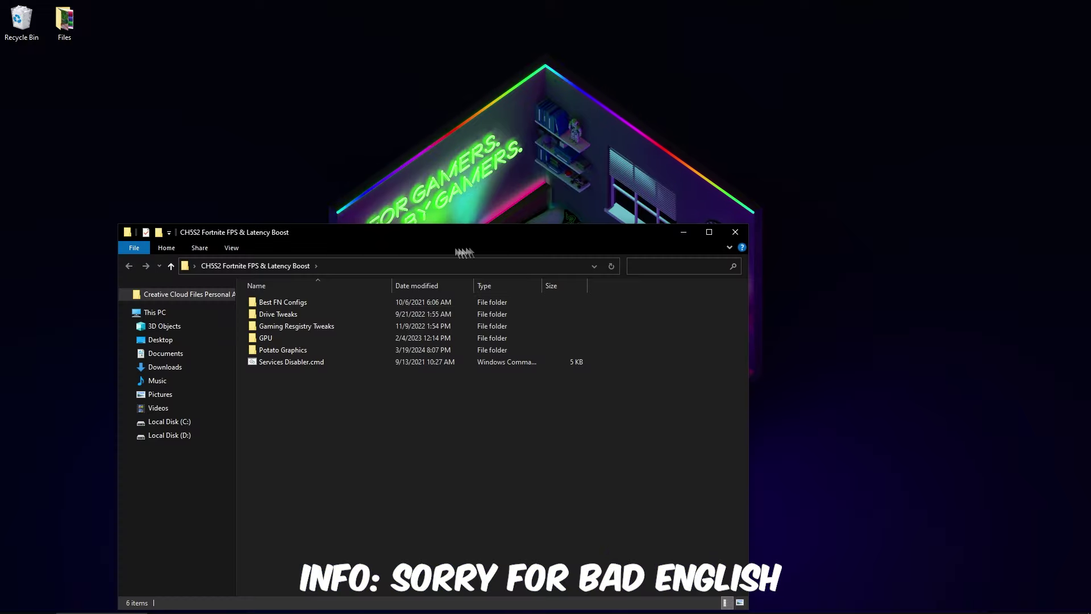
# Step: Open the Very Very Low End PC folder inside Best FN Configs, moving the file window clear of the desktop's centre
pyautogui.moveTo(341, 237); pyautogui.dragTo(566, 187)
pyautogui.moveTo(527, 301)
pyautogui.mouseDown()
pyautogui.moveTo(511, 292)
pyautogui.moveTo(532, 309)
pyautogui.mouseUp()
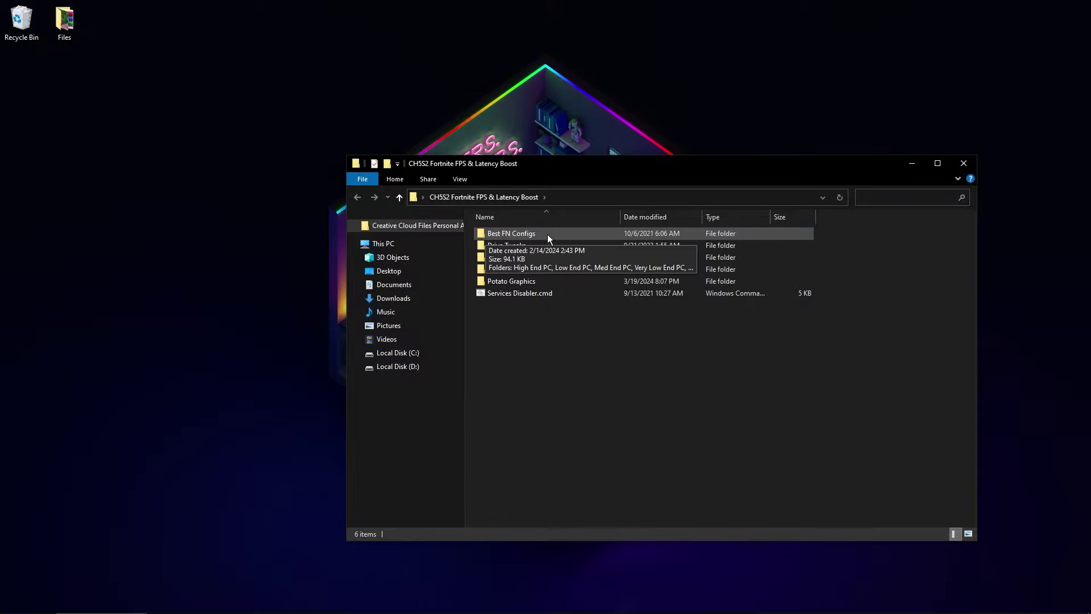
pyautogui.doubleClick(518, 234)
pyautogui.moveTo(523, 171); pyautogui.dragTo(636, 163)
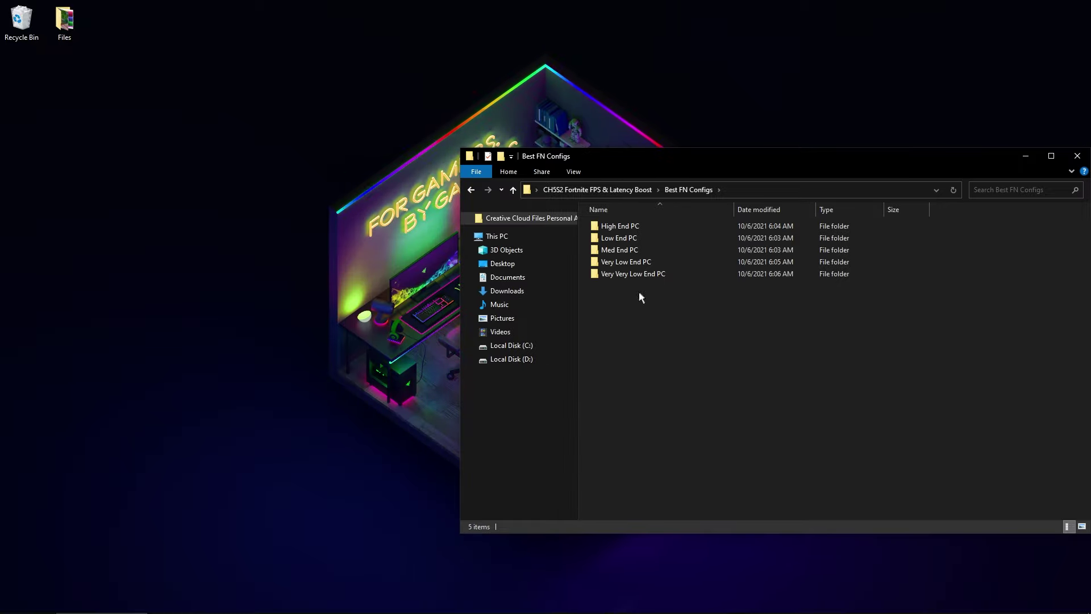
pyautogui.moveTo(674, 316); pyautogui.dragTo(646, 312)
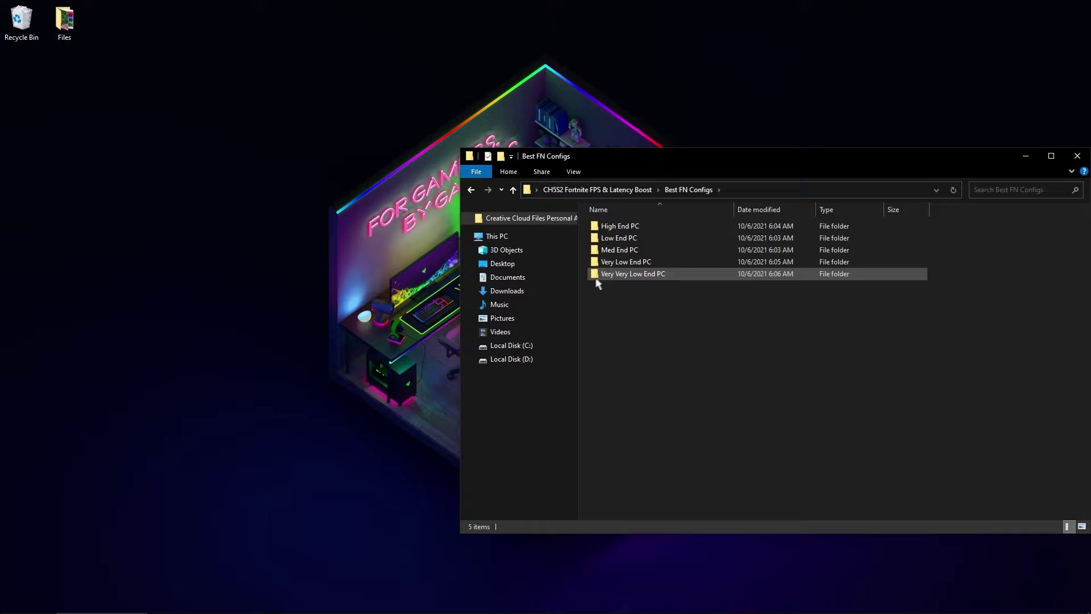
pyautogui.doubleClick(667, 276)
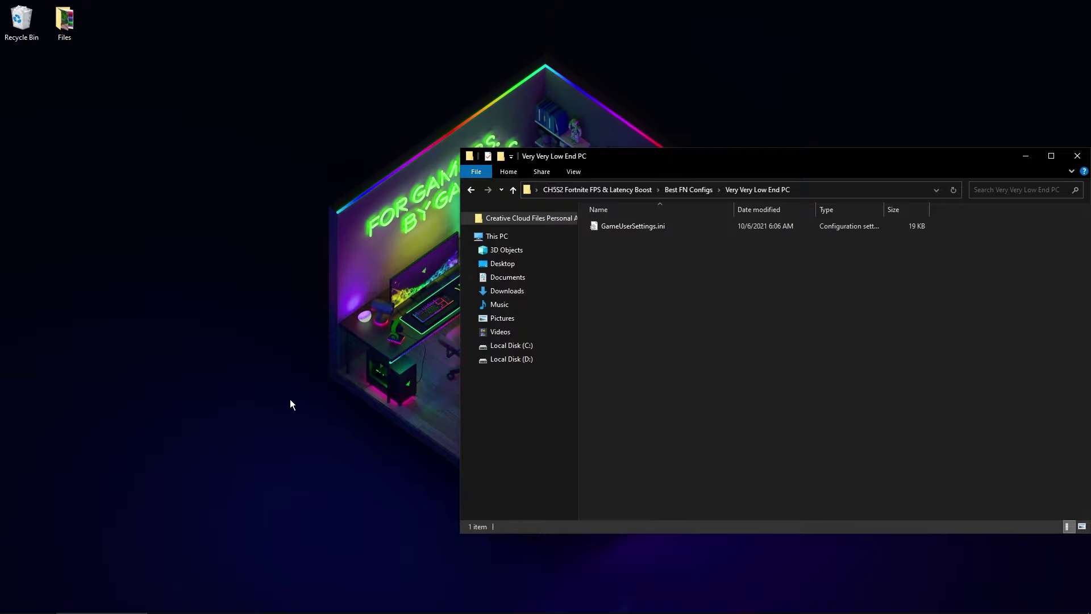
# Step: Open the Roaming folder by running %appdata%, and go from there to the Local folder under AppData
pyautogui.press('super+r')
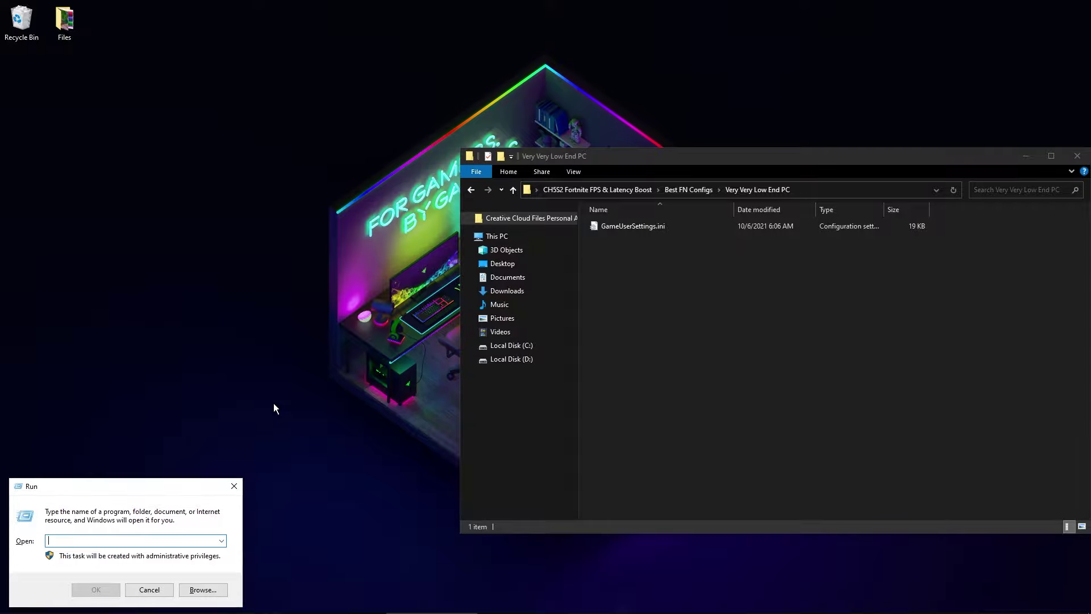
pyautogui.write('%appdata%')
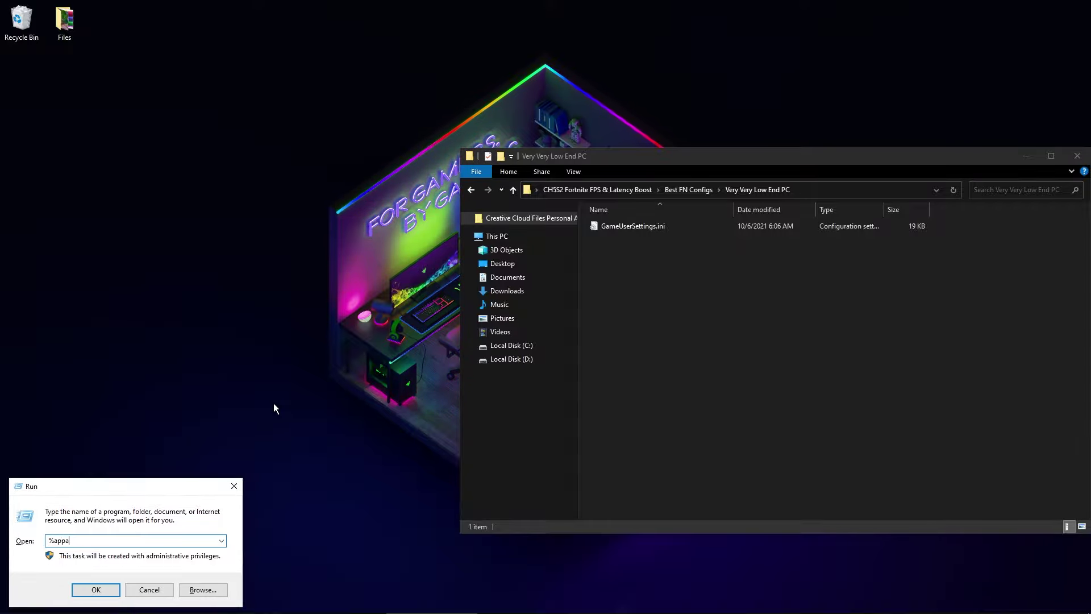
pyautogui.press('Return')
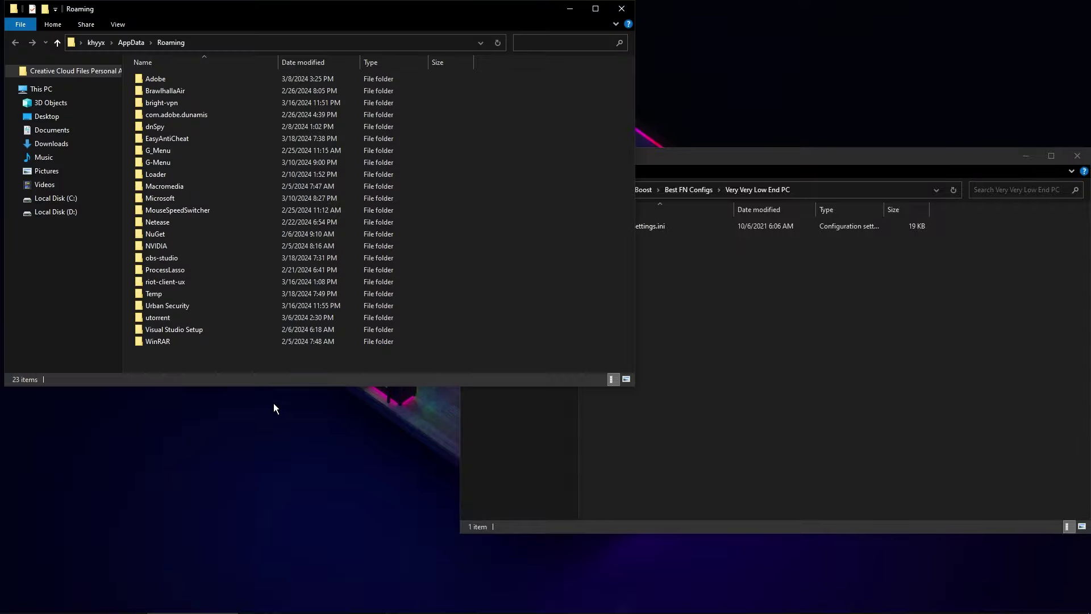
pyautogui.moveTo(195, 12); pyautogui.dragTo(534, 258)
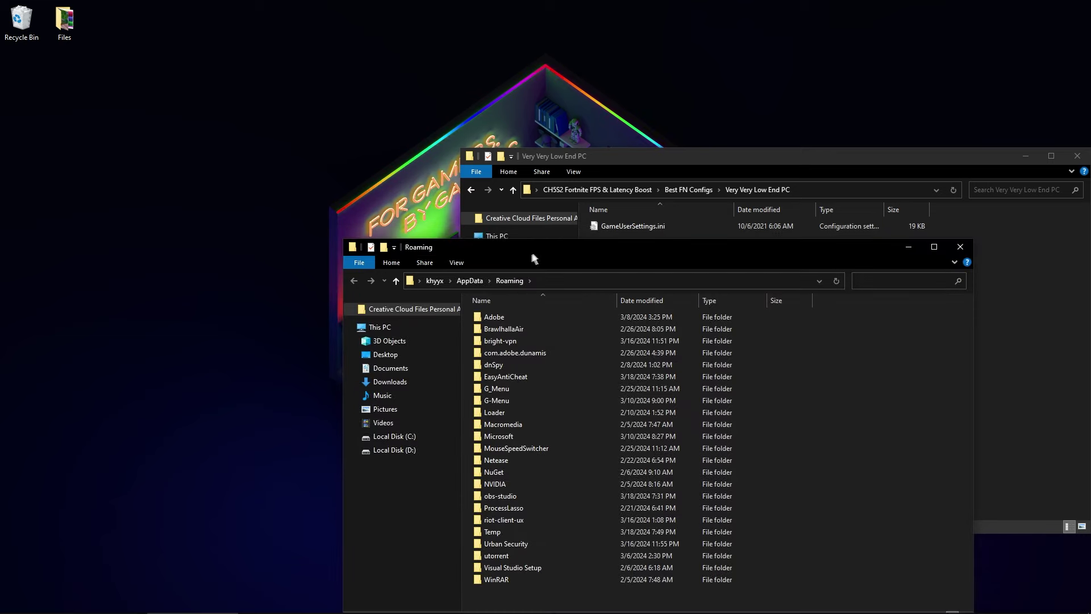
pyautogui.click(469, 281)
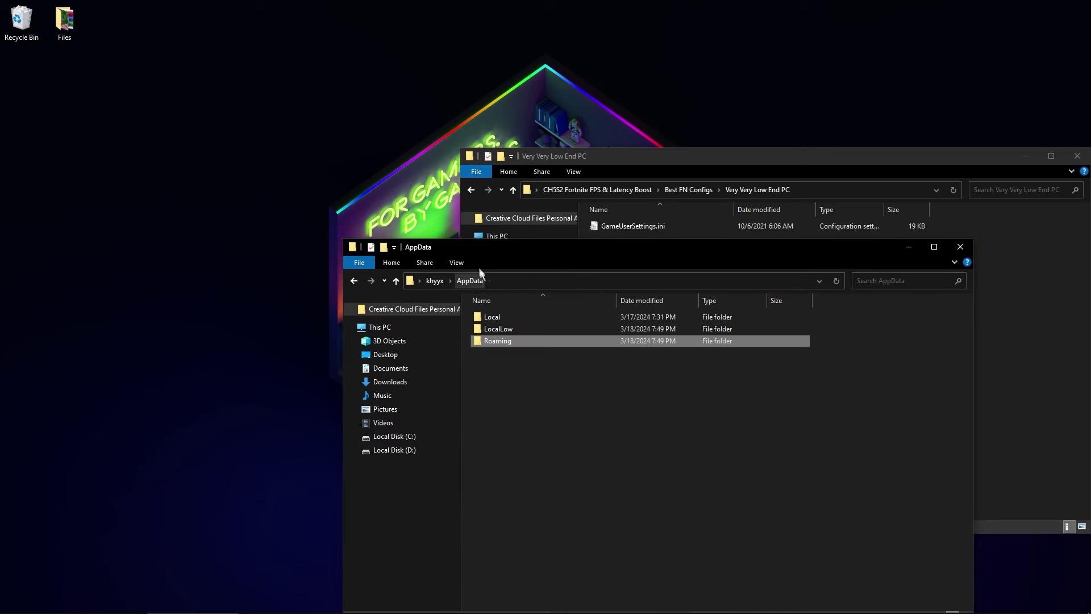
pyautogui.doubleClick(492, 317)
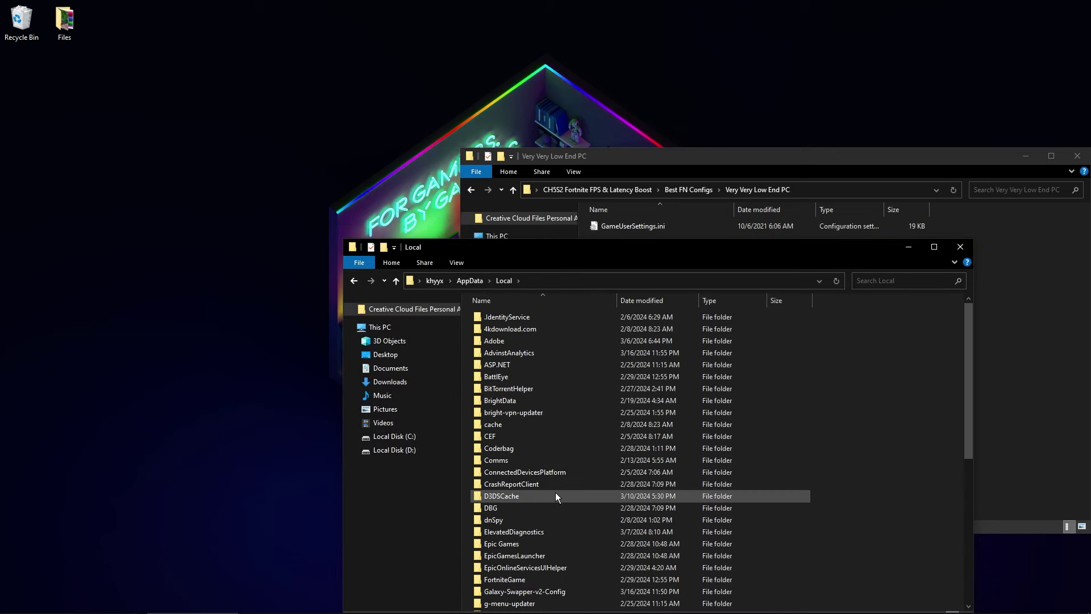
# Step: Open FortniteGame > Saved > Config > WindowsClient within the Local folder, keeping the Very Very Low End PC window accessible
pyautogui.doubleClick(520, 578)
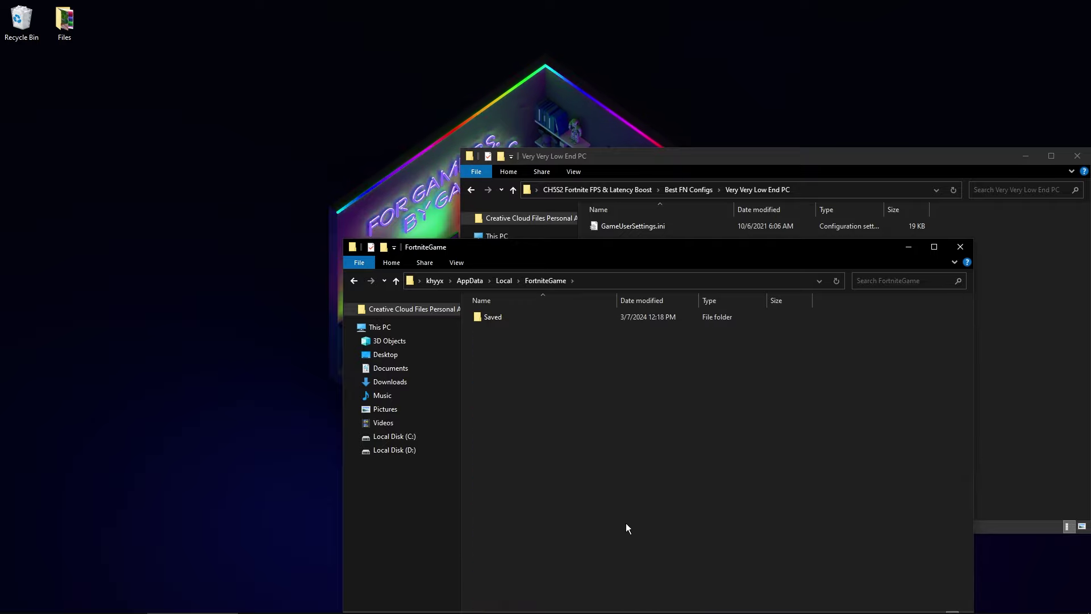
pyautogui.doubleClick(489, 317)
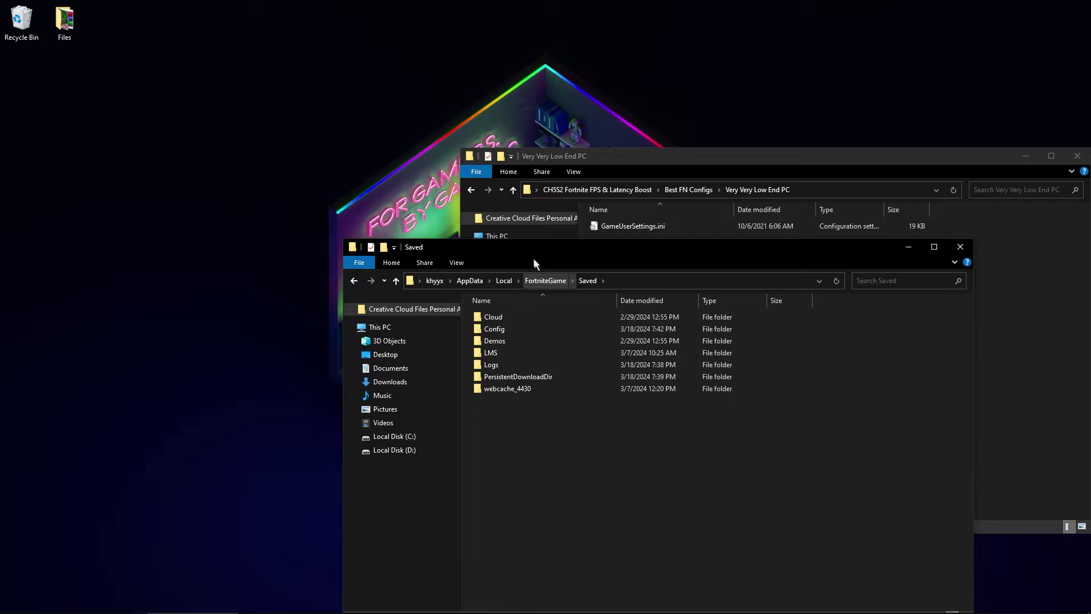
pyautogui.moveTo(512, 246); pyautogui.dragTo(366, 231)
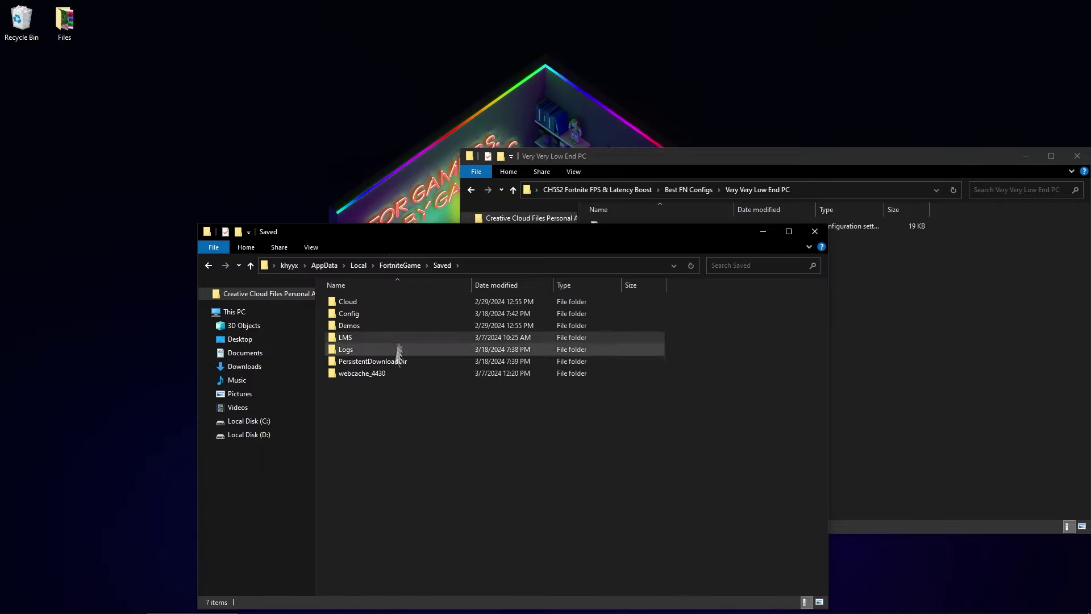
pyautogui.doubleClick(364, 313)
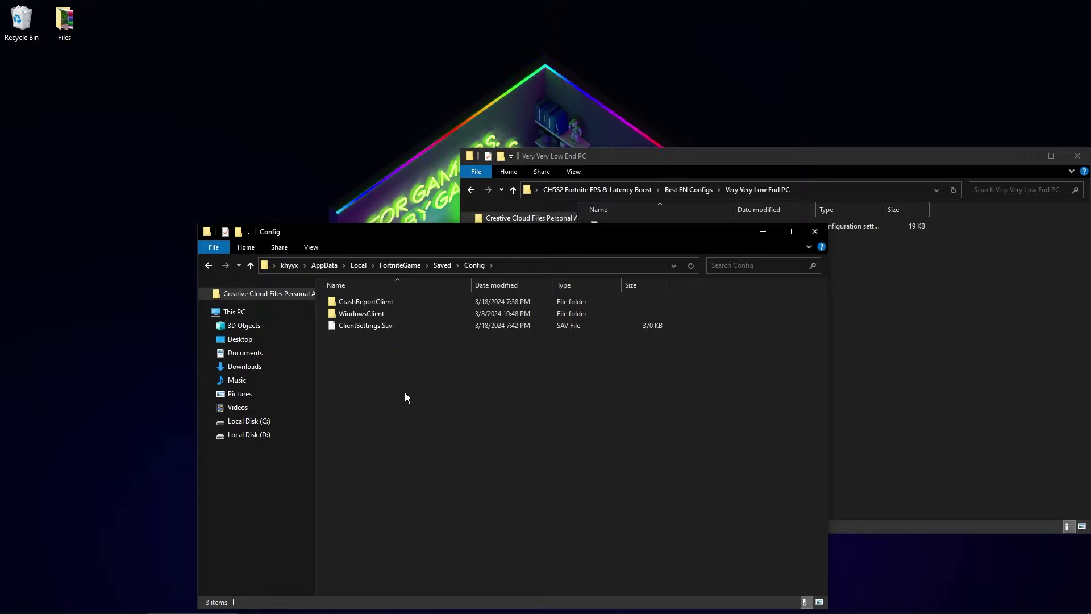
pyautogui.doubleClick(358, 314)
# Step: Move GameUserSettings.ini from Very Very Low End PC into WindowsClient, replacing the file in the destination
pyautogui.click(863, 349)
pyautogui.moveTo(611, 226); pyautogui.dragTo(367, 391)
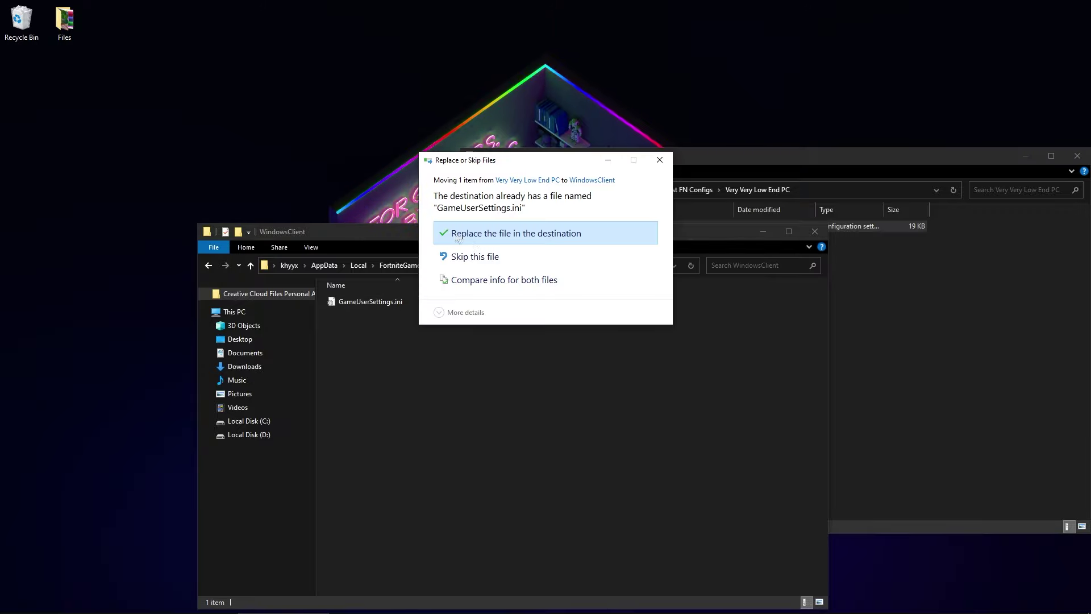
pyautogui.click(578, 233)
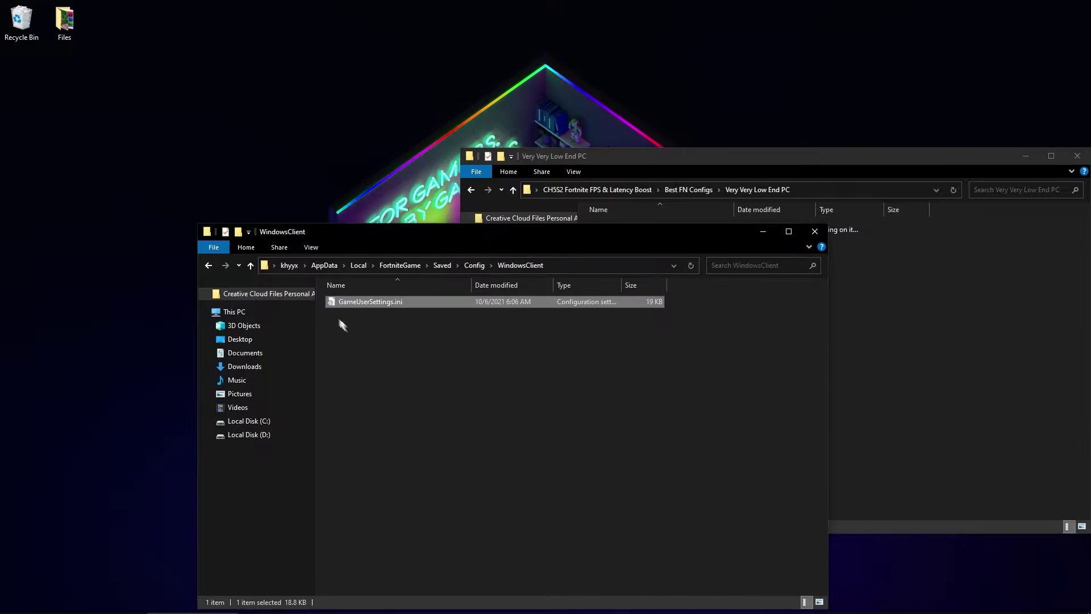
# Step: Copy GameUserSettings.ini from WindowsClient back into the Very Very Low End PC folder
pyautogui.moveTo(706, 164); pyautogui.dragTo(501, 179)
pyautogui.moveTo(432, 182); pyautogui.dragTo(659, 165)
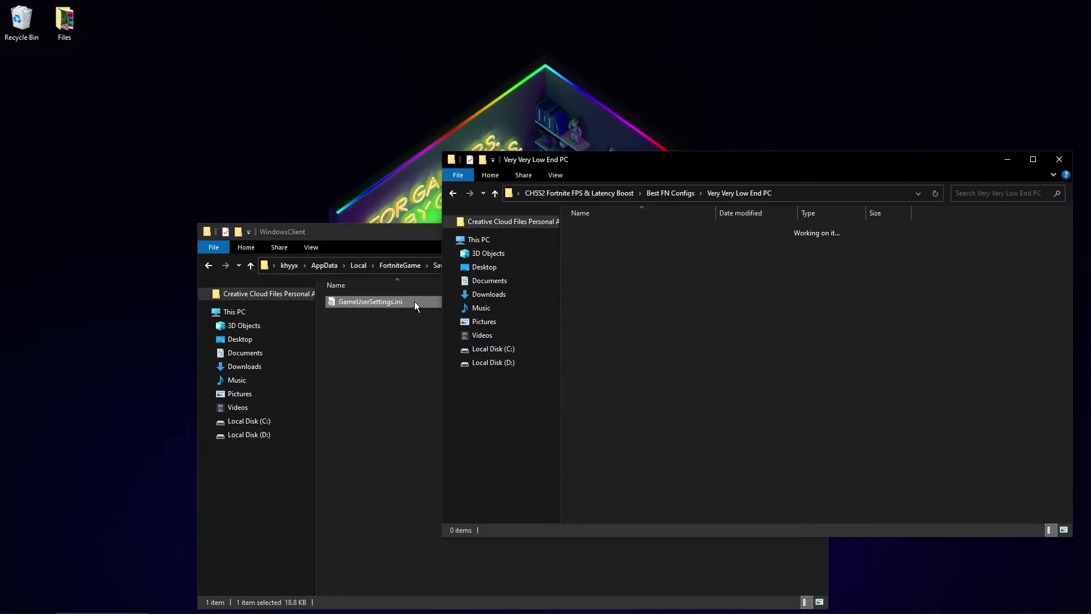
pyautogui.click(415, 302)
pyautogui.click(845, 364)
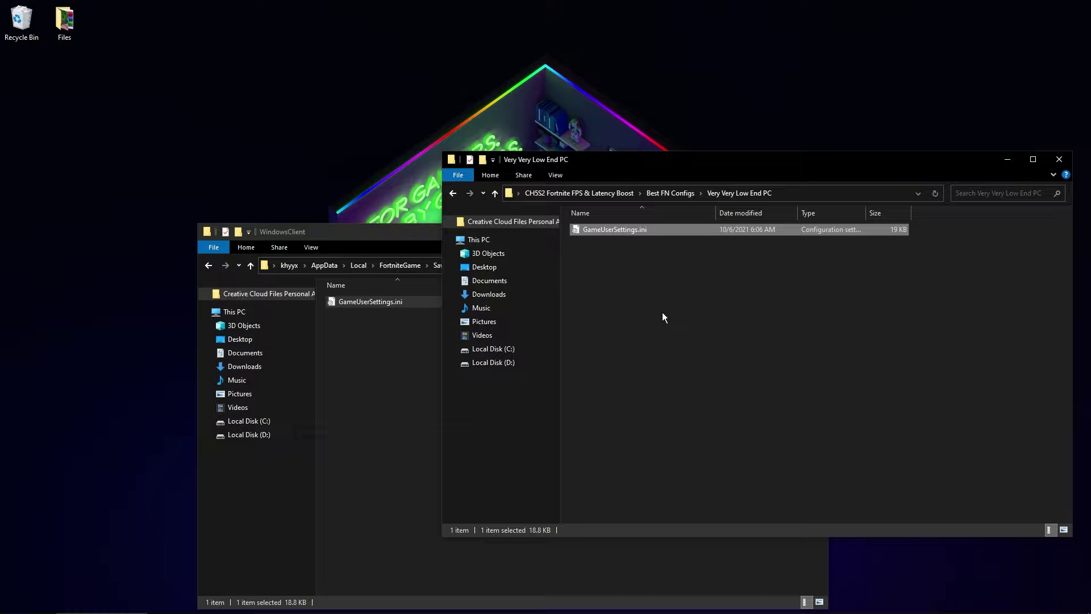
# Step: Close the WindowsClient window and return the other one to the CH5S2 Fortnite FPS & Latency Boost folder
pyautogui.click(453, 194)
pyautogui.moveTo(568, 172); pyautogui.dragTo(498, 175)
pyautogui.click(358, 302)
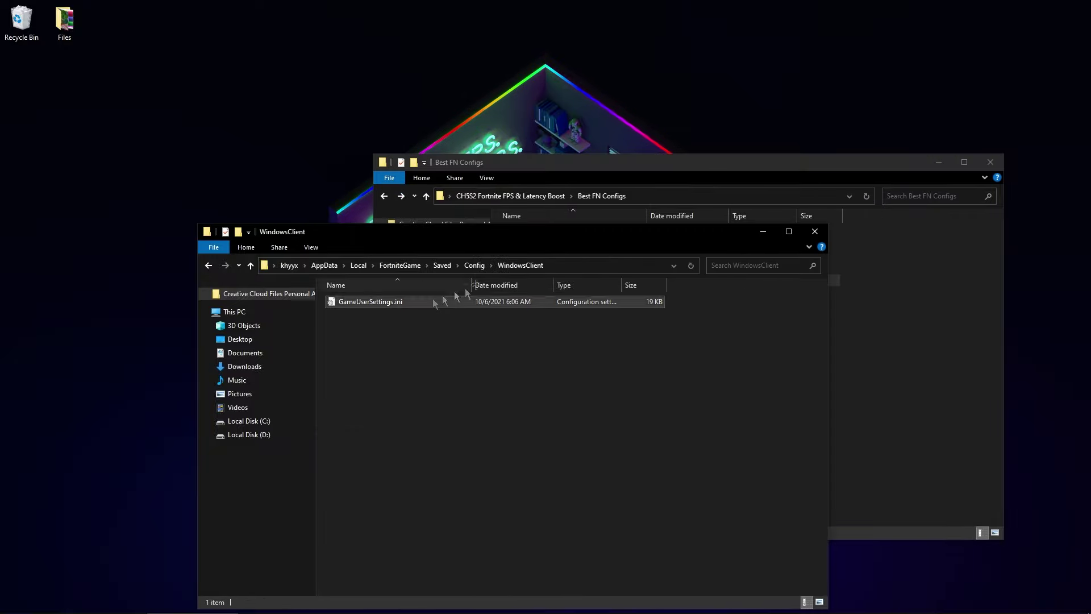
pyautogui.click(815, 231)
pyautogui.click(383, 197)
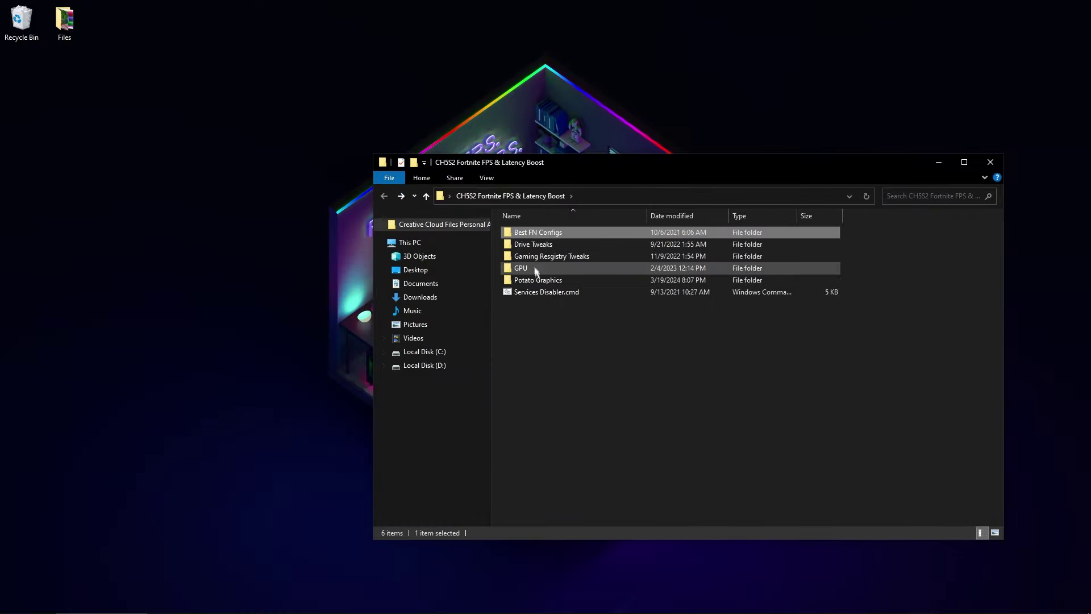
# Step: Open the inner Drive Tweaks folder inside Drive Tweaks and select Disable Hibernation 1.bat
pyautogui.doubleClick(518, 243)
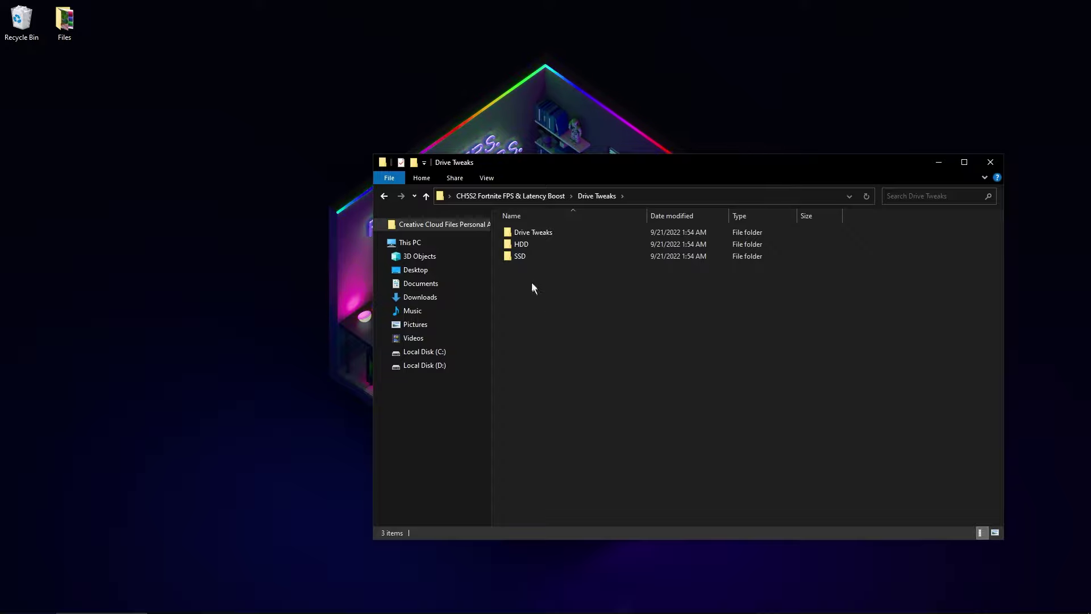
pyautogui.doubleClick(531, 233)
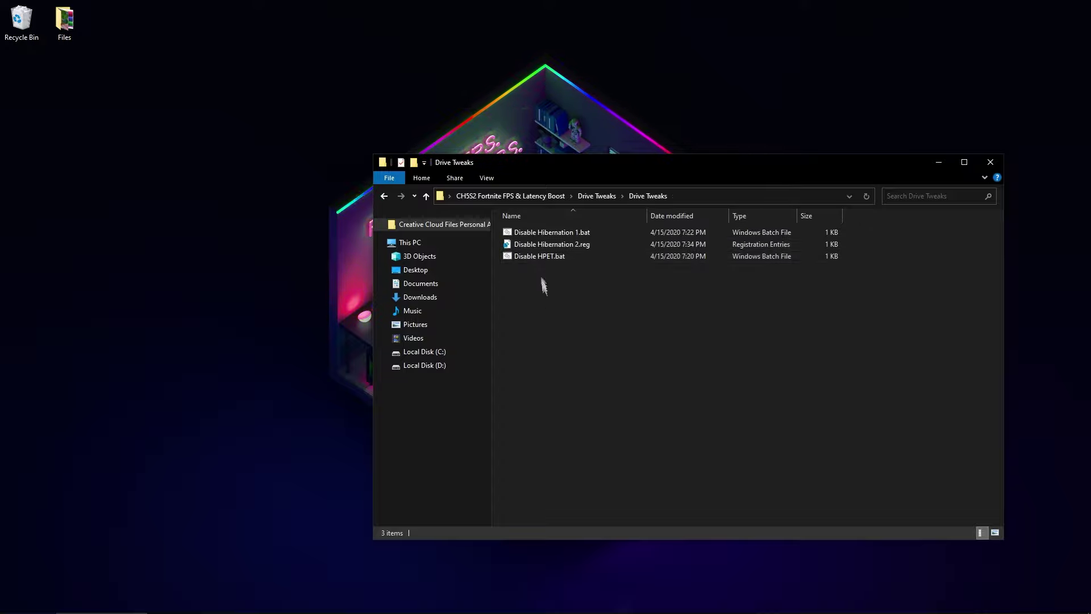
pyautogui.click(540, 235)
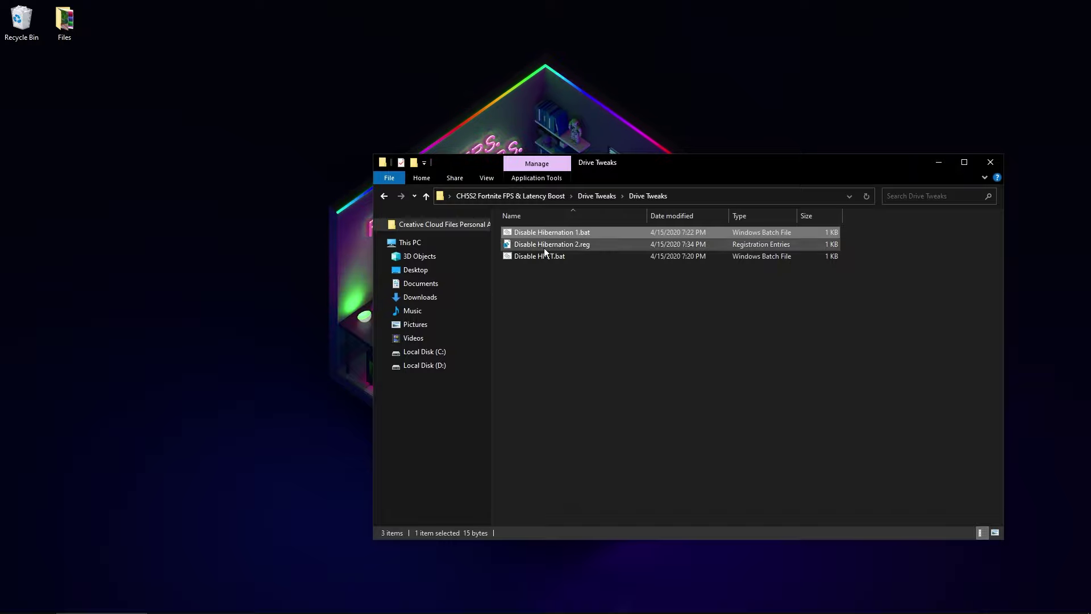
# Step: Add the entries of Disable Hibernation 2.reg to the Windows registry and dismiss the confirmation
pyautogui.doubleClick(577, 244)
pyautogui.click(614, 333)
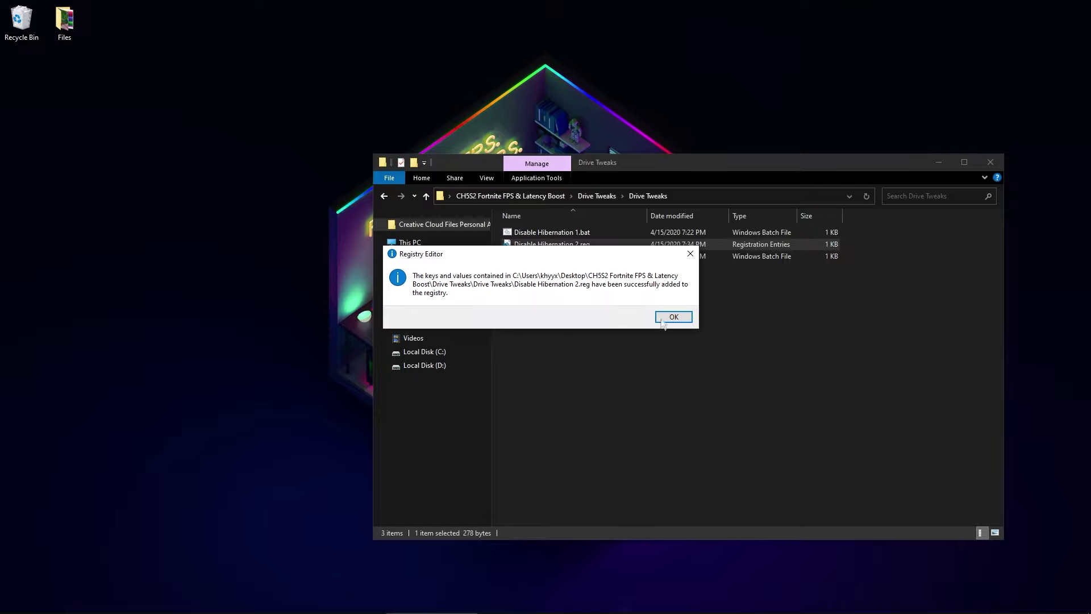
pyautogui.press('Return')
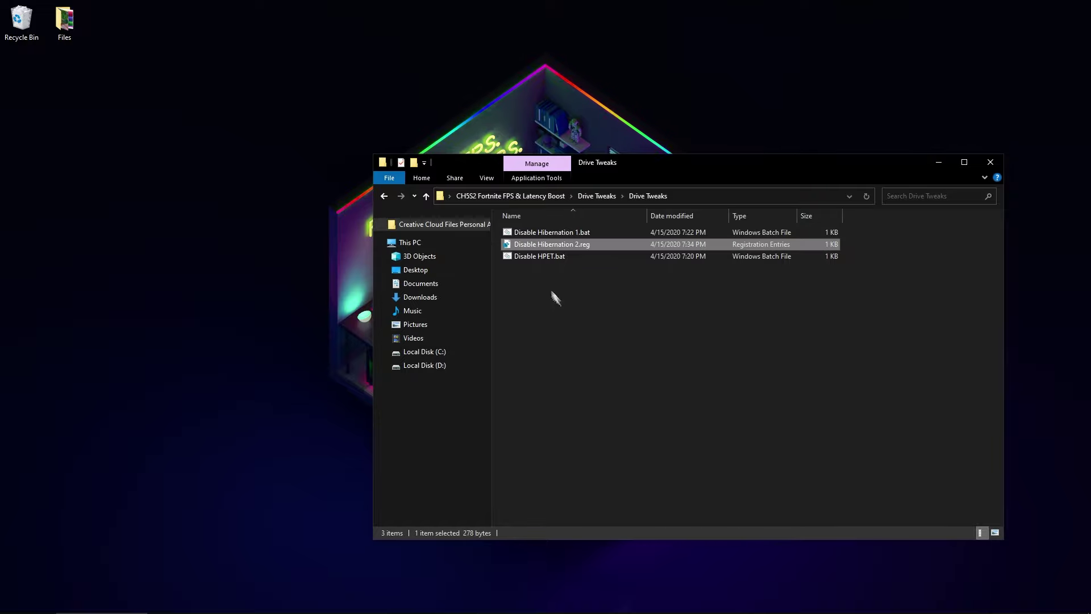
# Step: Select Disable HPET.bat, and go back up to the outer Drive Tweaks folder
pyautogui.click(535, 258)
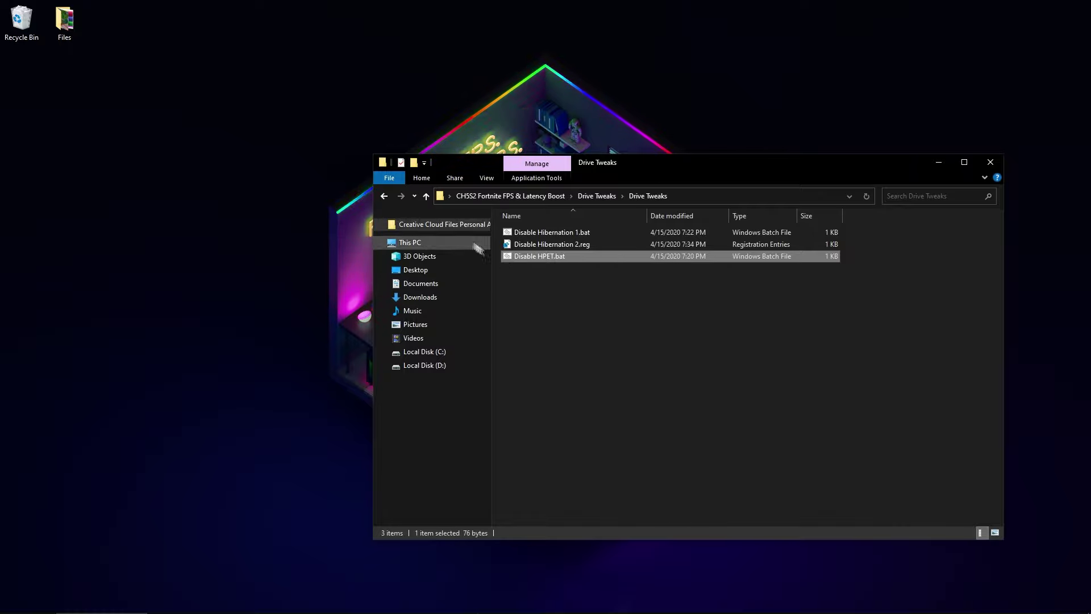
pyautogui.click(384, 196)
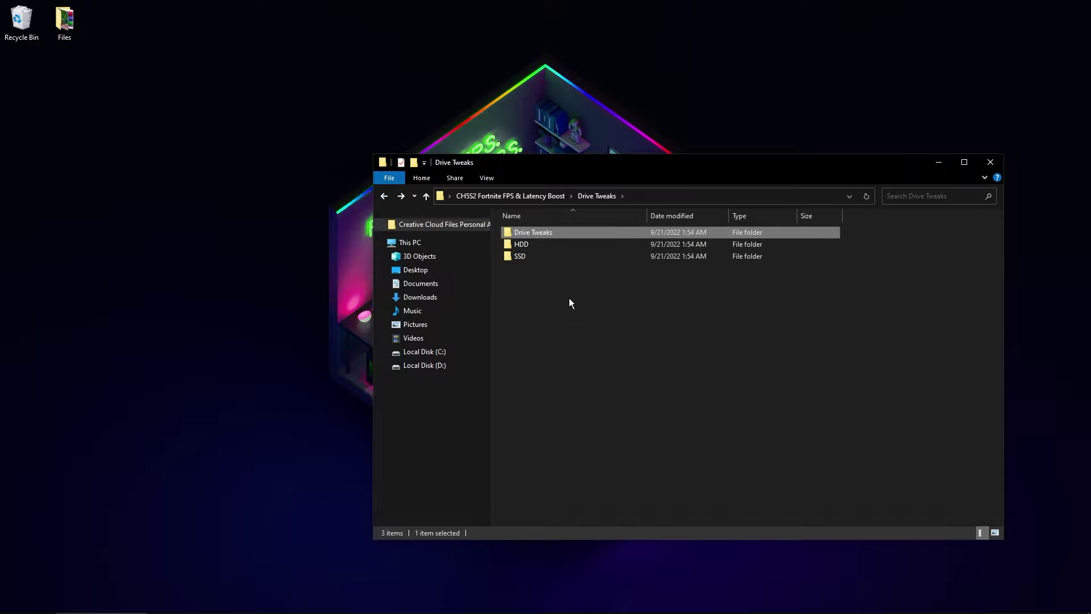
pyautogui.moveTo(570, 303); pyautogui.dragTo(511, 241)
pyautogui.moveTo(543, 280); pyautogui.dragTo(555, 301)
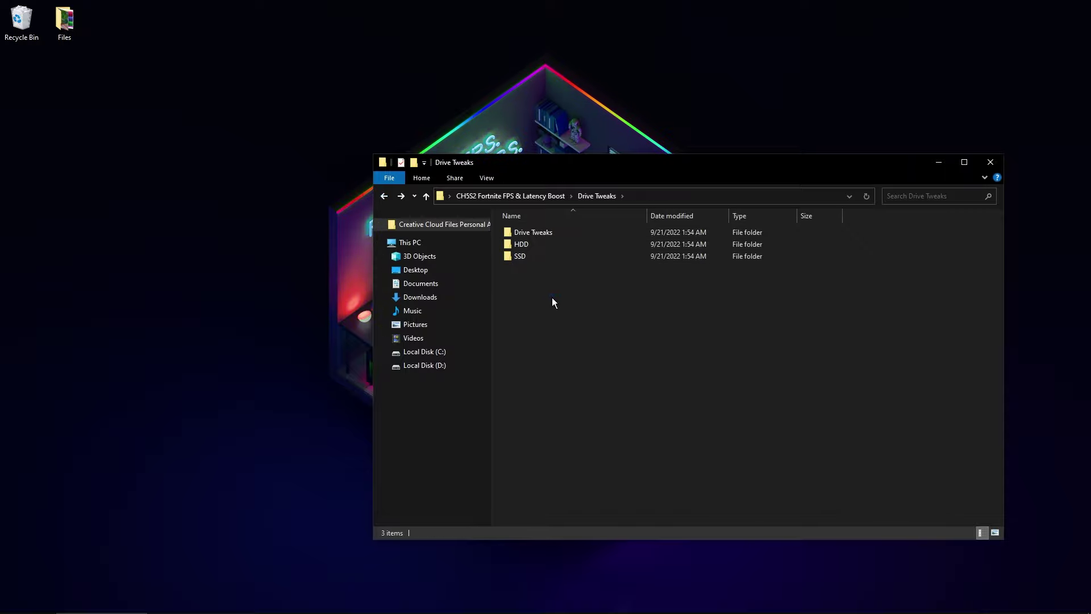
# Step: Look into the HDD folder, and then into the SSD folder, selecting SSD Tweak.bat there
pyautogui.doubleClick(522, 245)
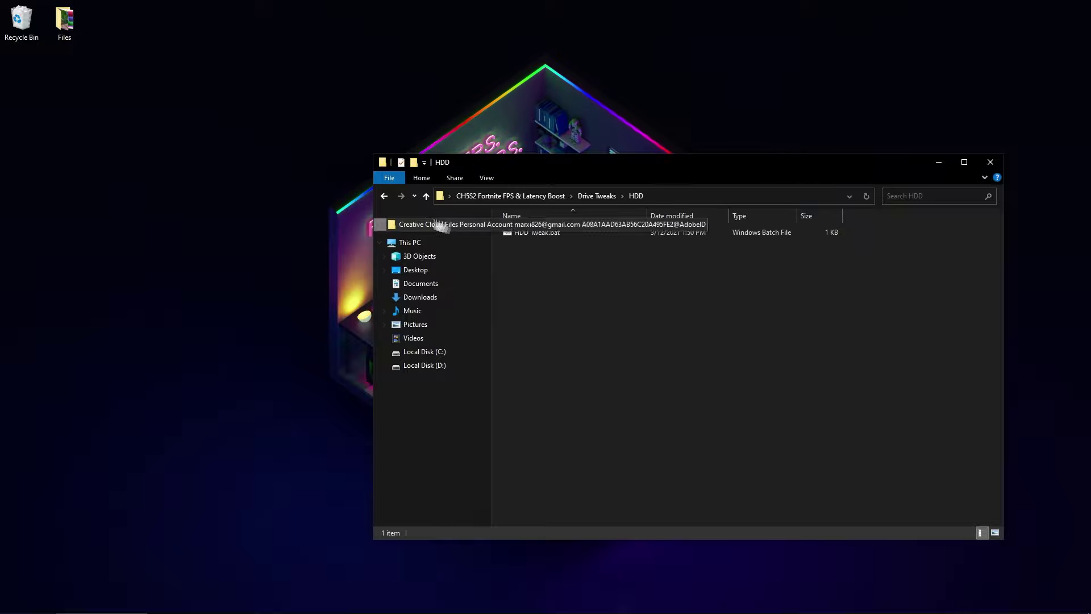
pyautogui.hotkey('alt', 'Left')
pyautogui.doubleClick(523, 256)
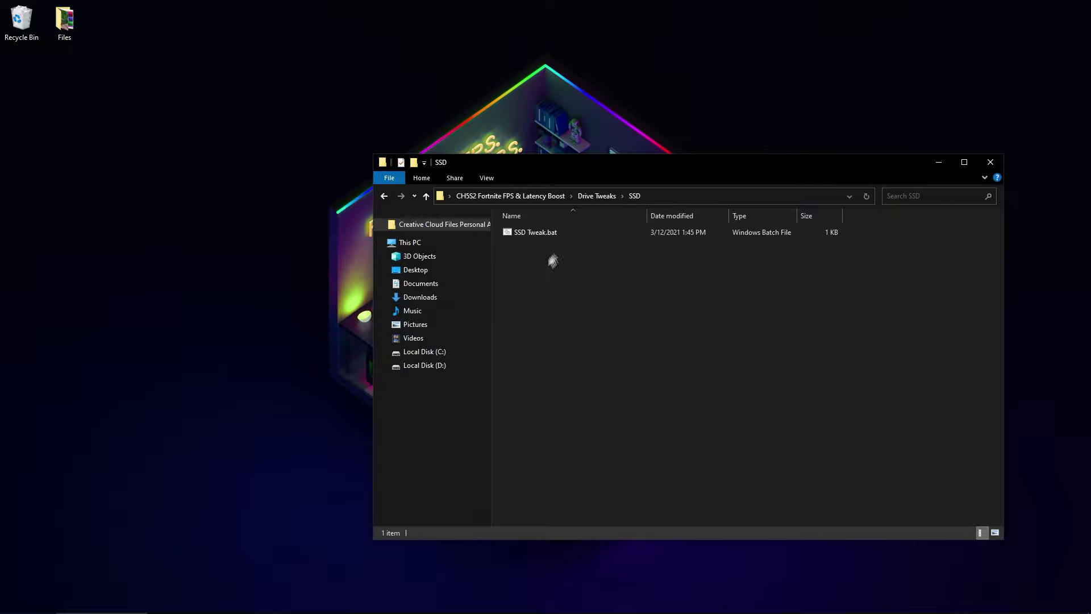
pyautogui.click(520, 233)
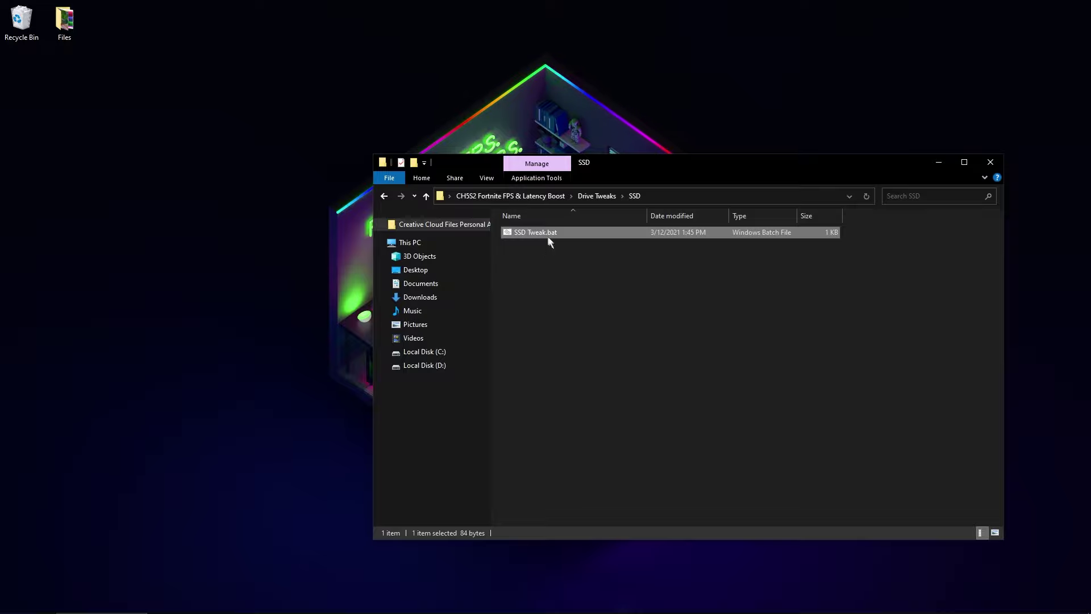
# Step: Open the Gaming Resgistry Tweaks folder in the main pack folder and add the entries of Disable Driver Searching.reg to the registry
pyautogui.click(384, 197)
pyautogui.click(385, 197)
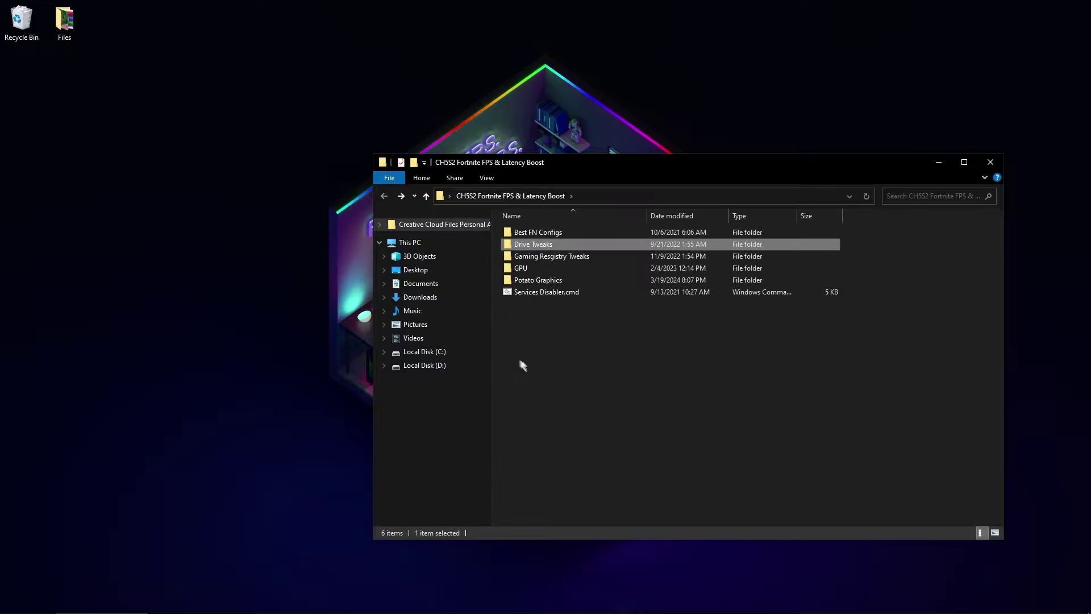
pyautogui.doubleClick(551, 258)
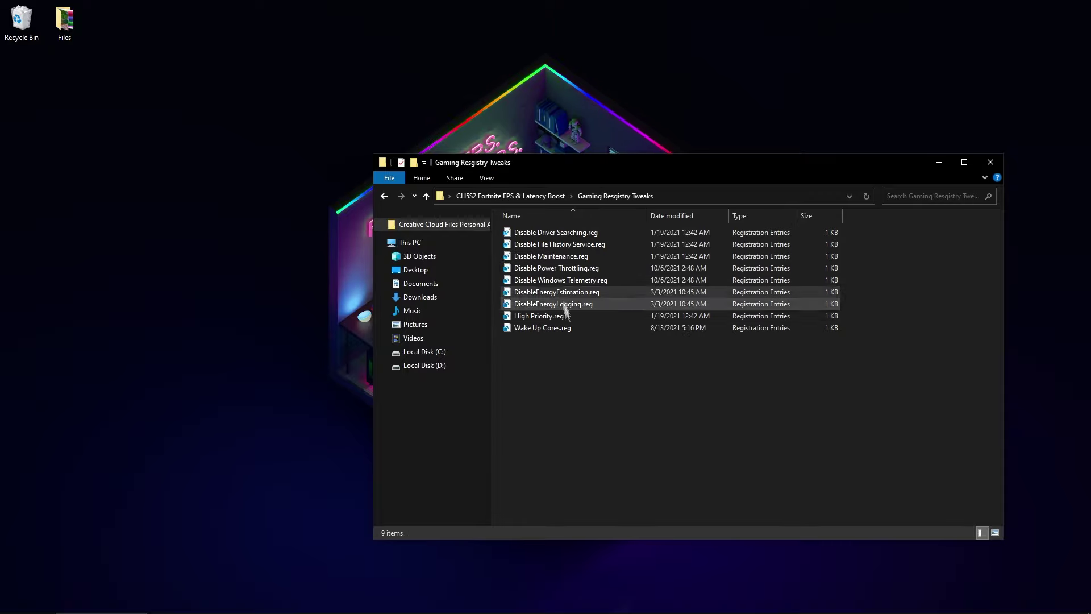
pyautogui.hotkey('ctrl', 'a')
pyautogui.click(570, 354)
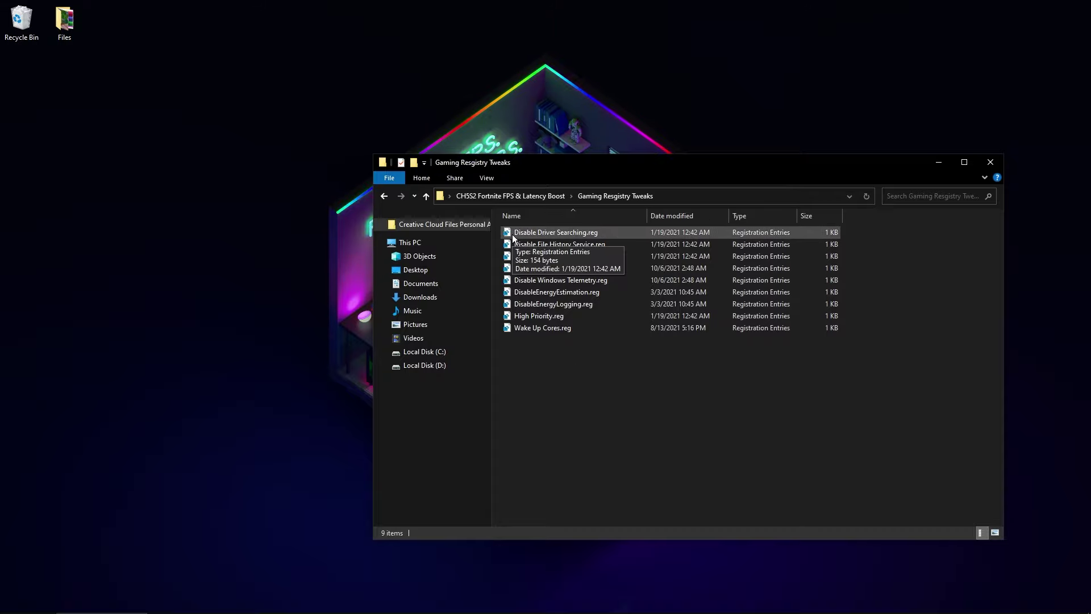
pyautogui.doubleClick(568, 235)
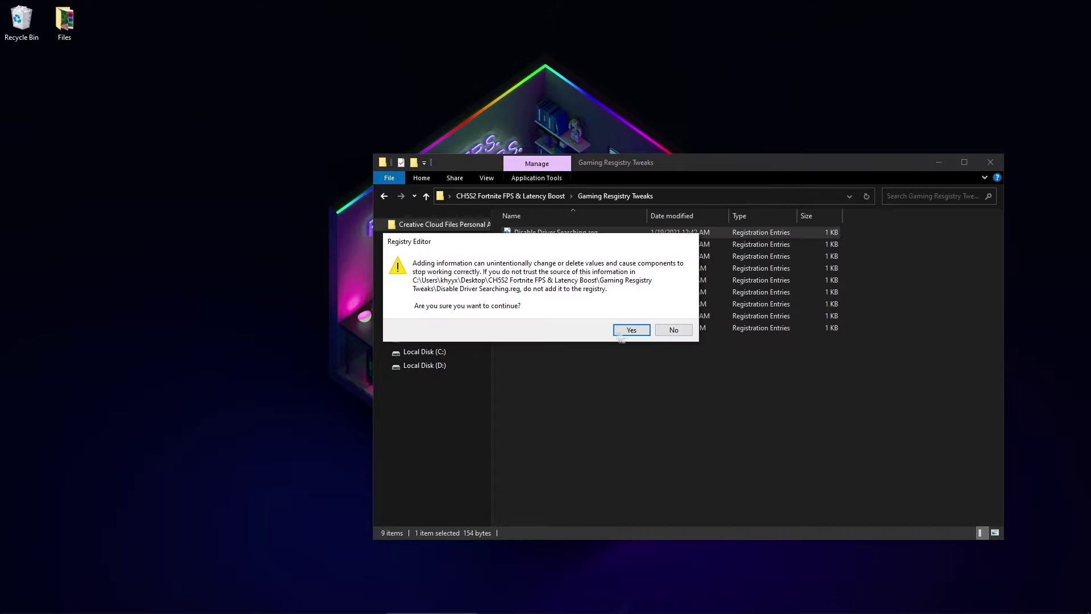
pyautogui.click(629, 331)
pyautogui.click(675, 317)
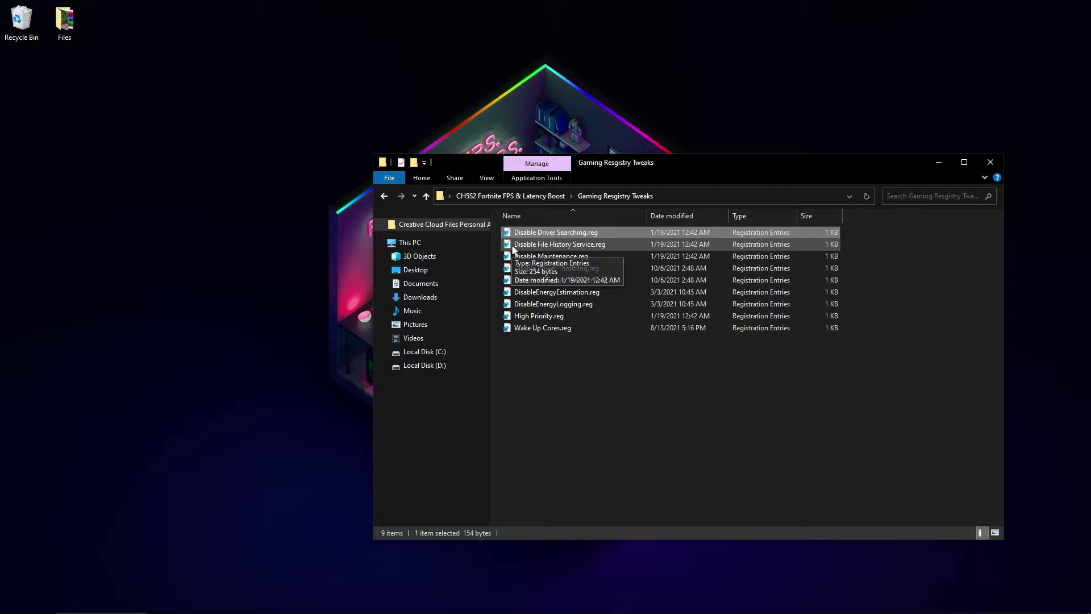
# Step: Add the entries of Disable File History Service.reg and Disable Maintenance.reg to the registry
pyautogui.doubleClick(559, 244)
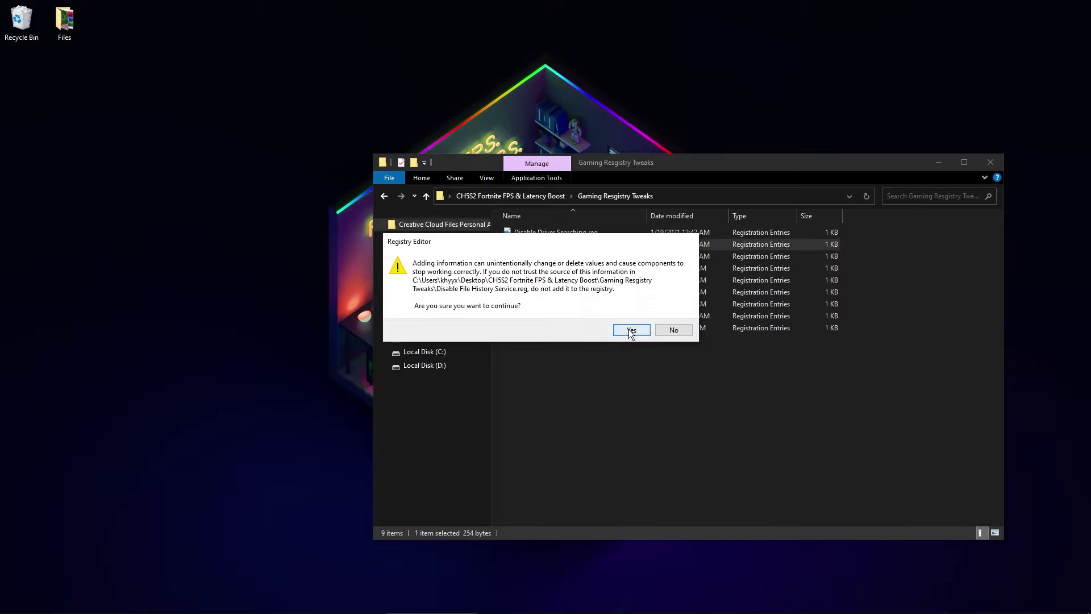
pyautogui.click(629, 329)
pyautogui.press('Return')
pyautogui.doubleClick(540, 259)
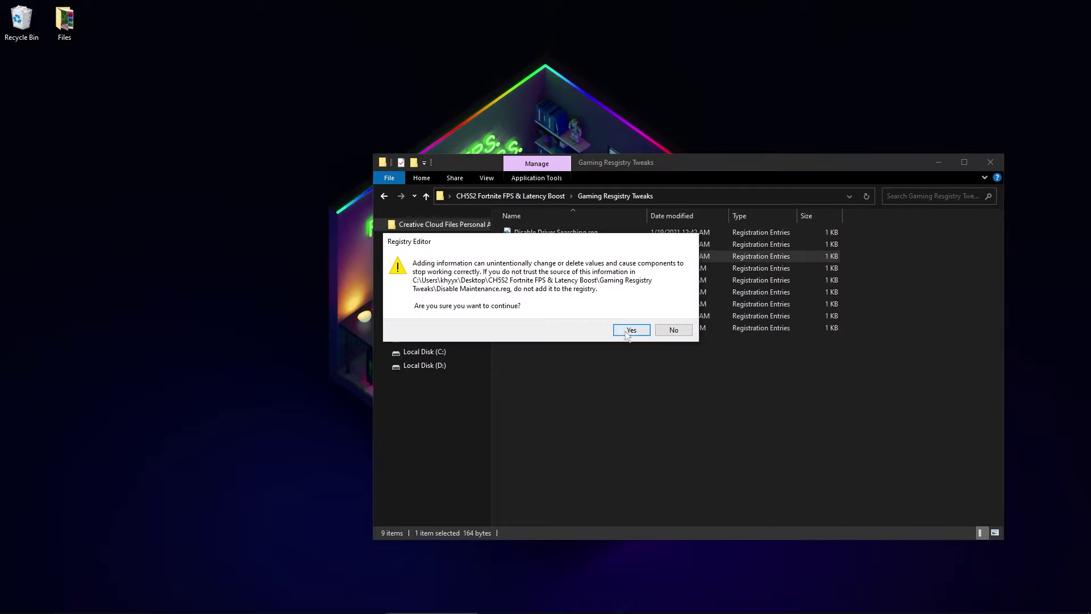
pyautogui.click(629, 330)
pyautogui.click(667, 319)
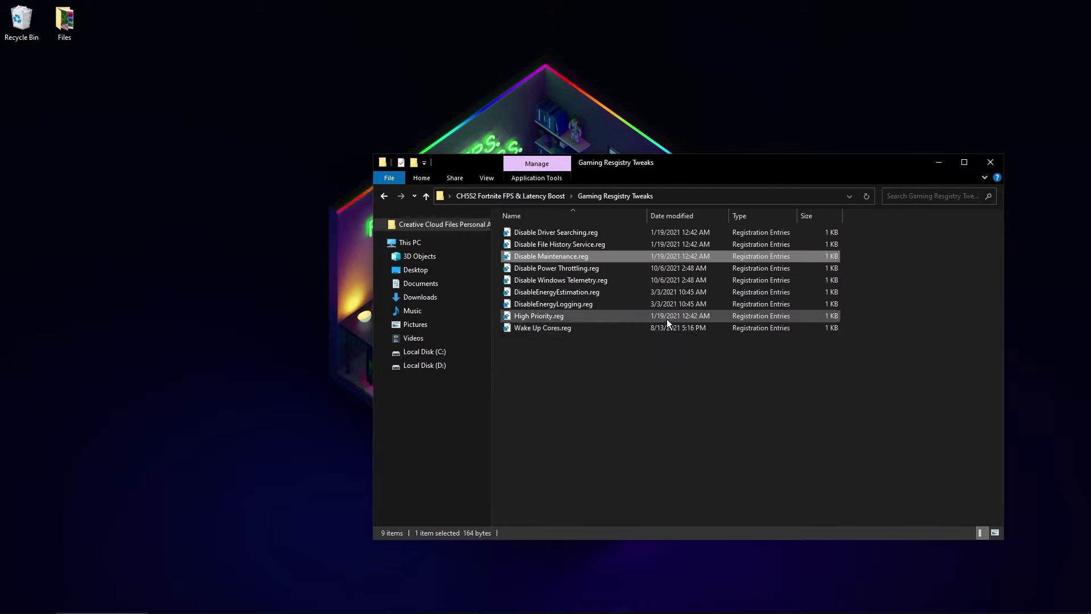
# Step: Add the entries of Disable Power Throttling.reg and Disable Windows Telemetry.reg to the registry
pyautogui.moveTo(570, 346); pyautogui.dragTo(519, 292)
pyautogui.doubleClick(543, 271)
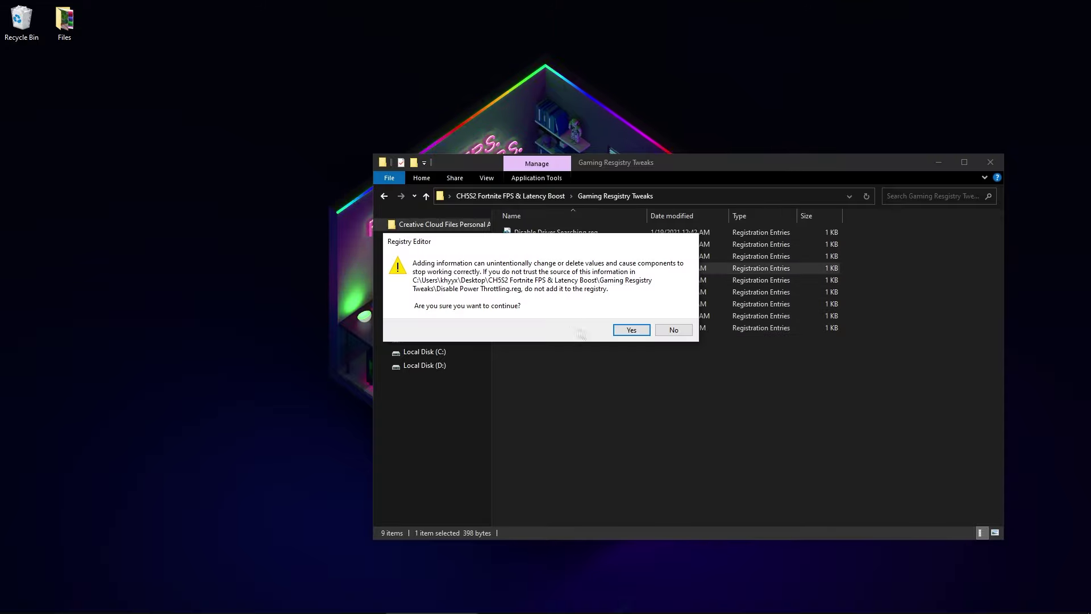
pyautogui.click(629, 329)
pyautogui.click(668, 318)
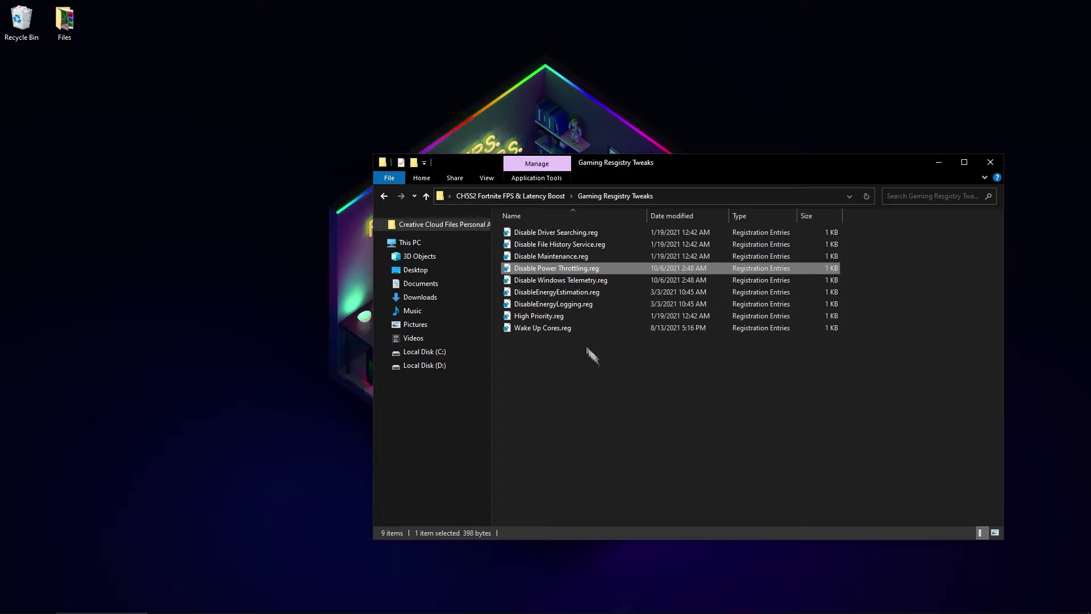
pyautogui.doubleClick(517, 282)
pyautogui.click(631, 330)
pyautogui.click(667, 318)
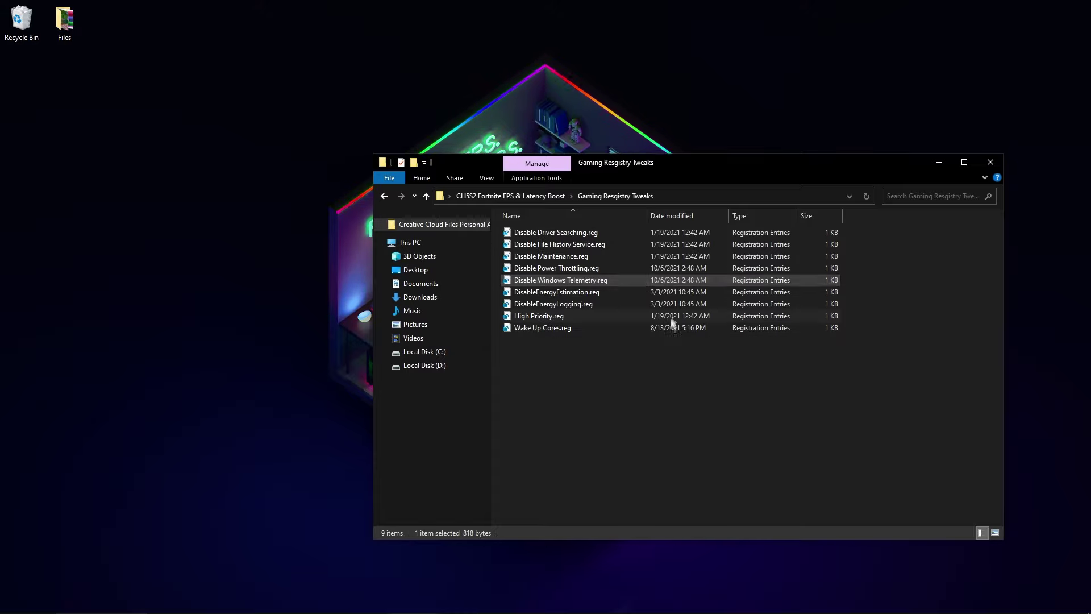
# Step: Add the entries of DisableEnergyEstimation.reg and DisableEnergyLogging.reg to the registry
pyautogui.doubleClick(534, 294)
pyautogui.click(631, 329)
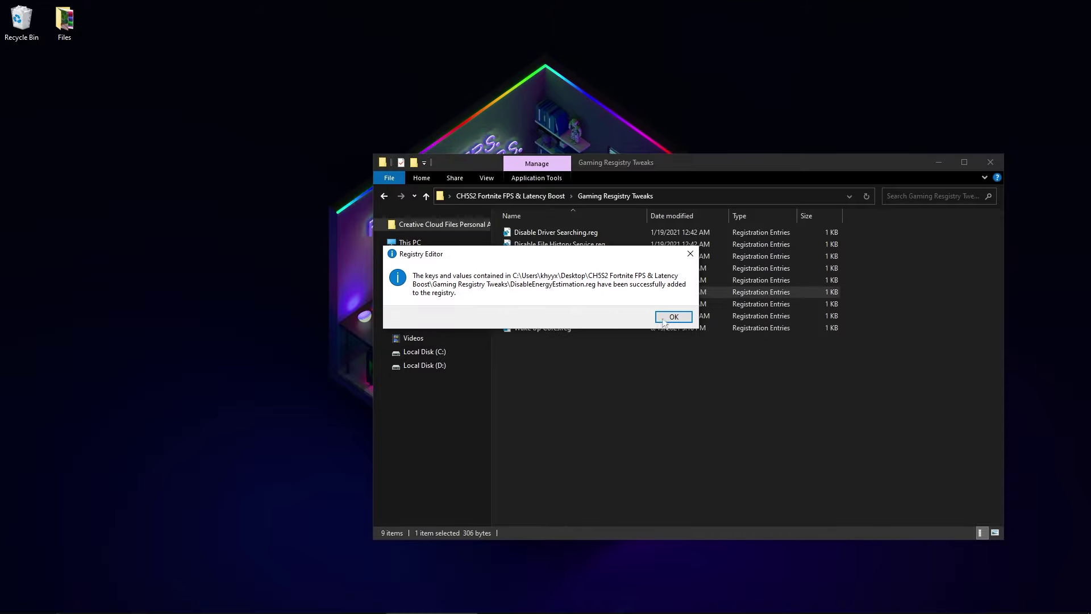
pyautogui.click(671, 316)
pyautogui.doubleClick(523, 306)
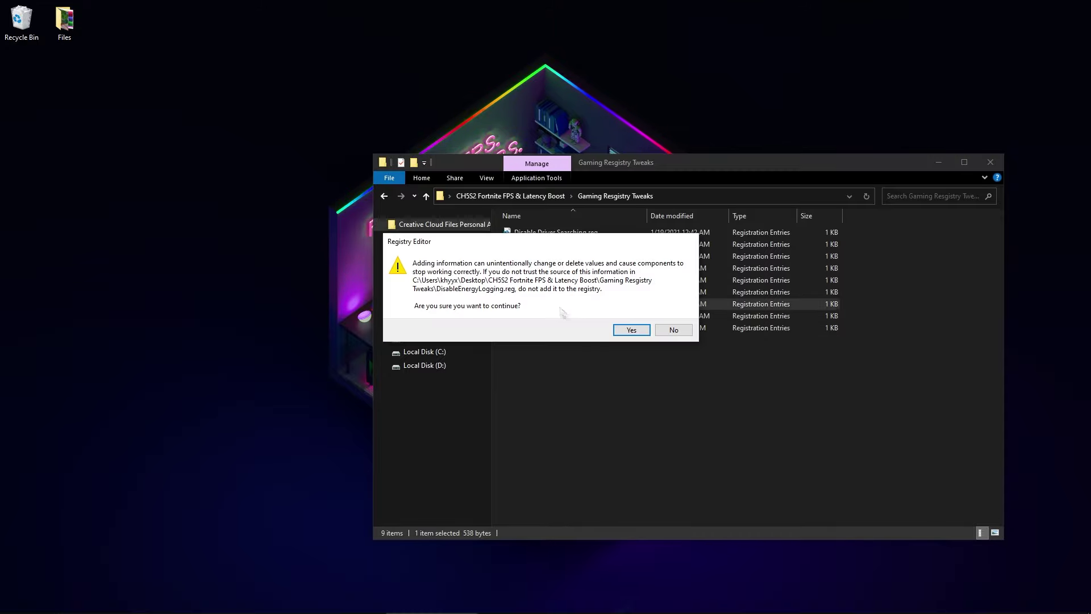
pyautogui.click(631, 328)
pyautogui.click(670, 317)
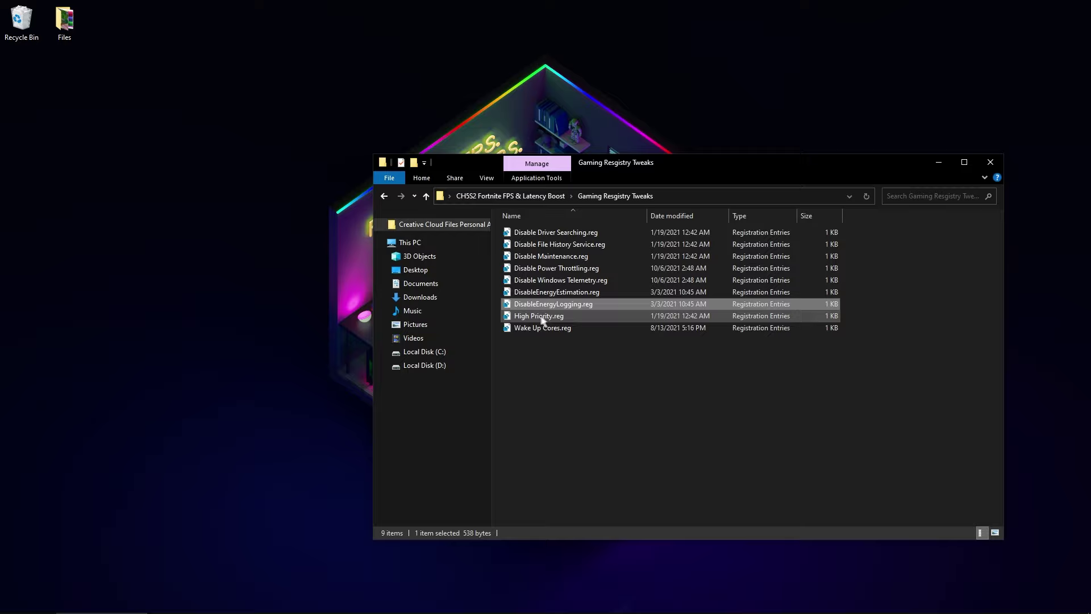
# Step: Add the entries of High Priority.reg to the Windows registry and dismiss the confirmation
pyautogui.doubleClick(526, 317)
pyautogui.click(631, 328)
pyautogui.click(671, 320)
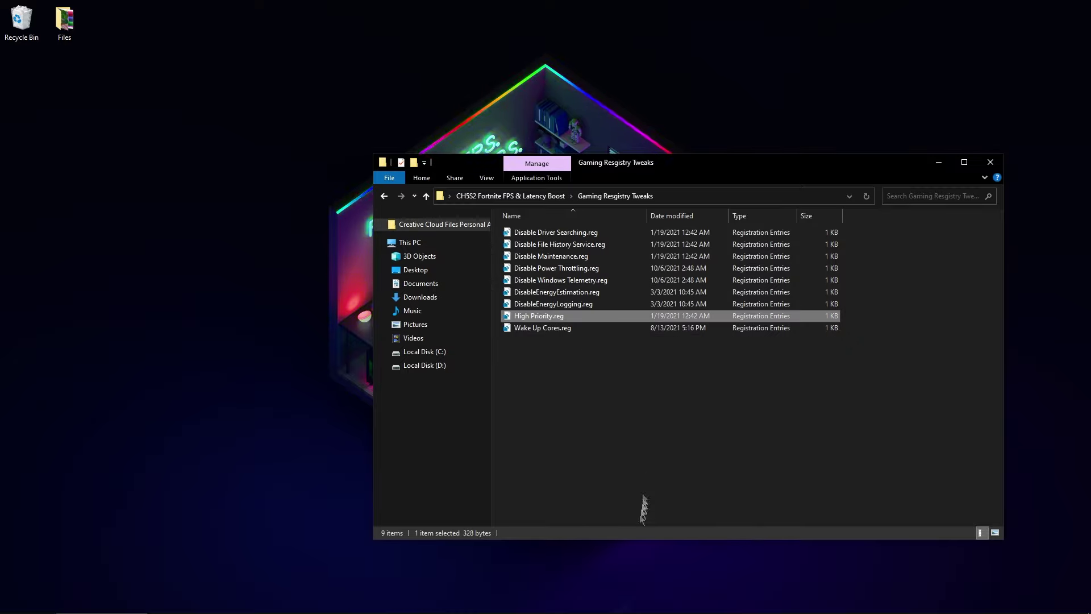
# Step: Open Task Manager, examine the options available for the Epic Games Launcher process in the detailed process list, and close it
pyautogui.rightClick(694, 604)
pyautogui.click(733, 541)
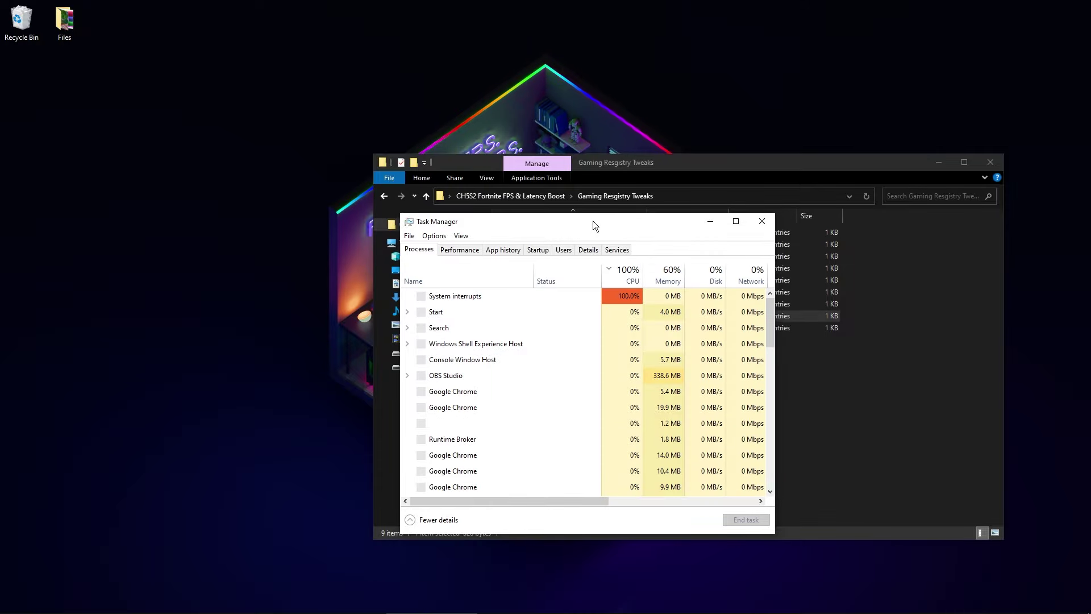
pyautogui.moveTo(593, 221); pyautogui.dragTo(431, 218)
pyautogui.click(448, 248)
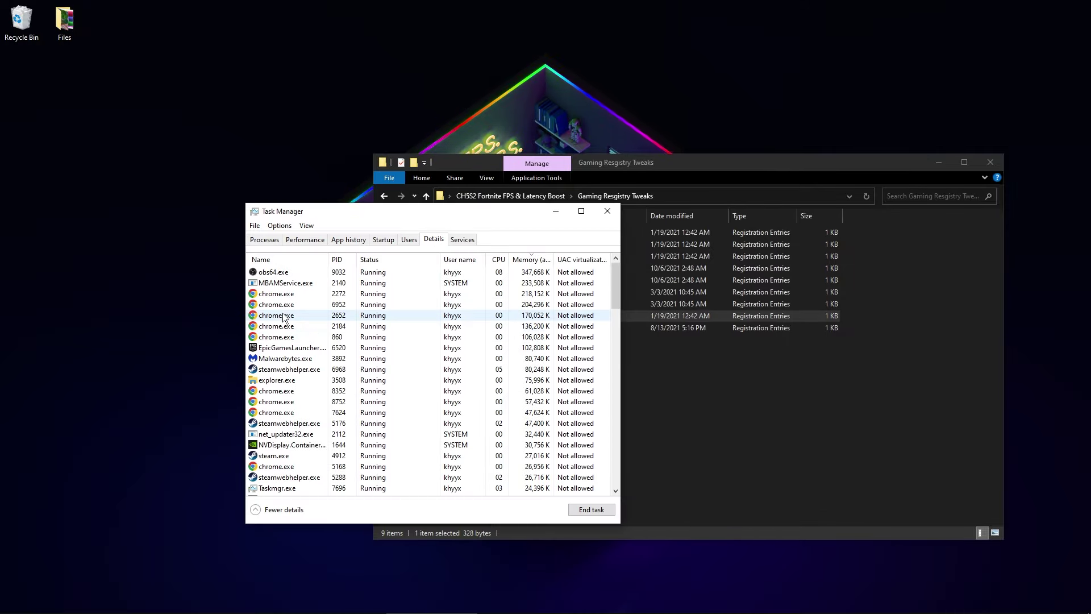
pyautogui.rightClick(286, 352)
pyautogui.moveTo(364, 399)
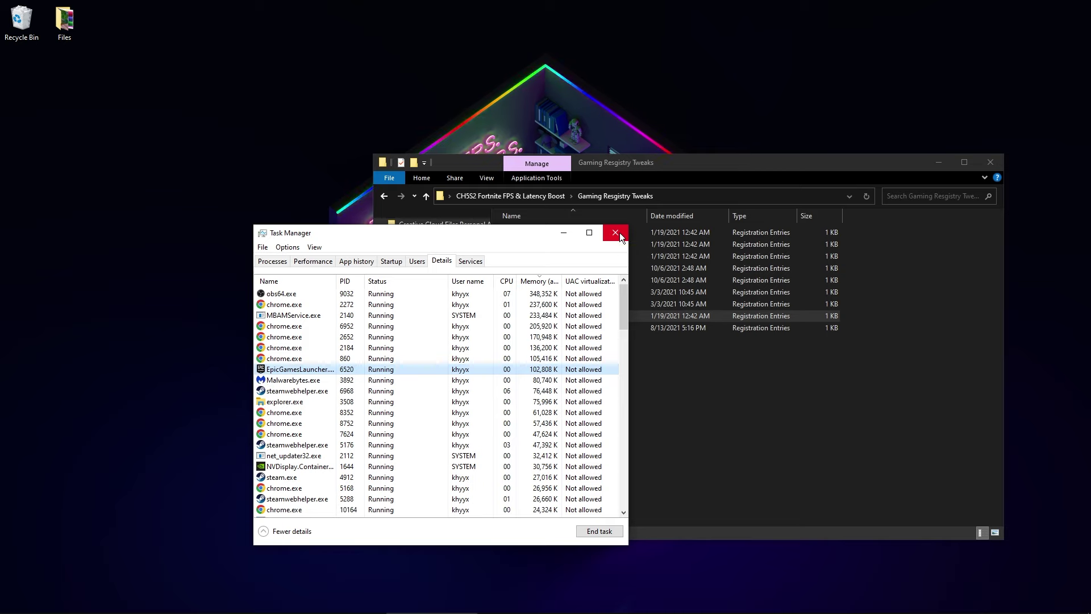
pyautogui.click(616, 233)
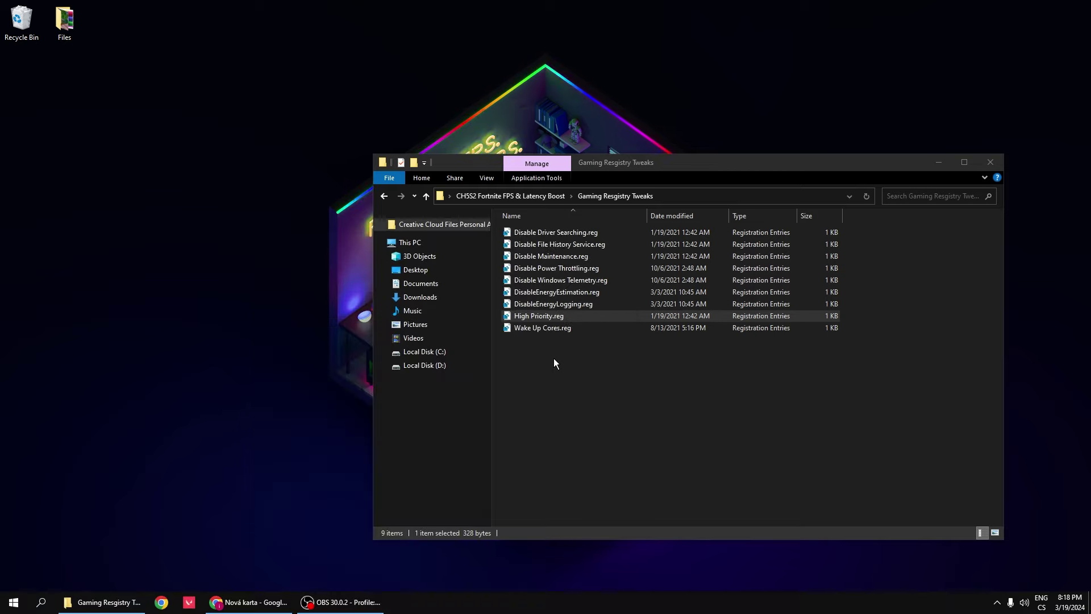
# Step: Add the entries of Wake Up Cores.reg to the registry and return to the main pack folder
pyautogui.doubleClick(536, 331)
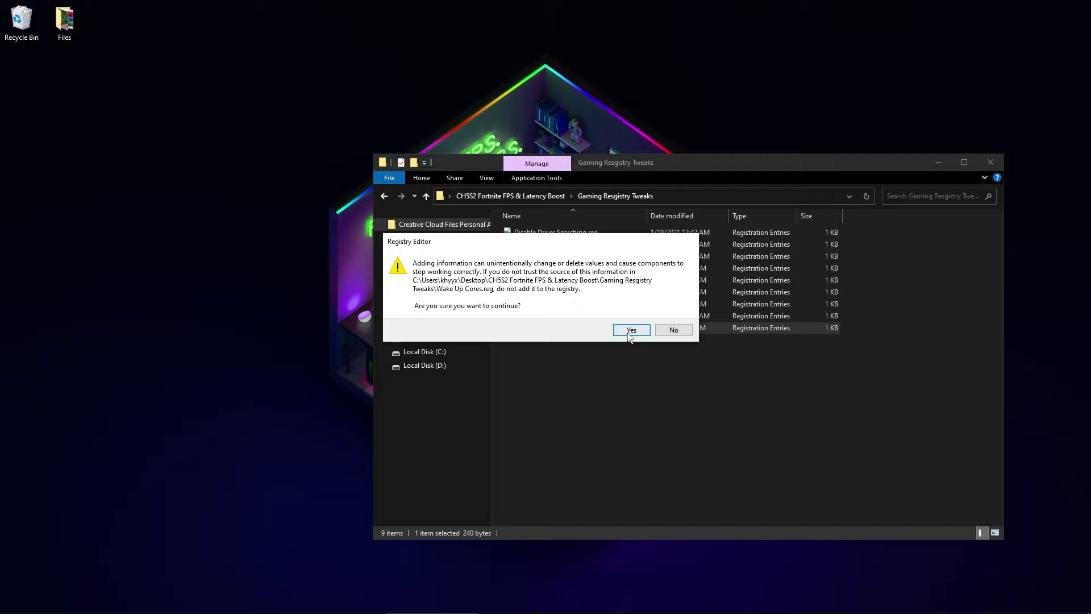
pyautogui.click(629, 335)
pyautogui.click(385, 197)
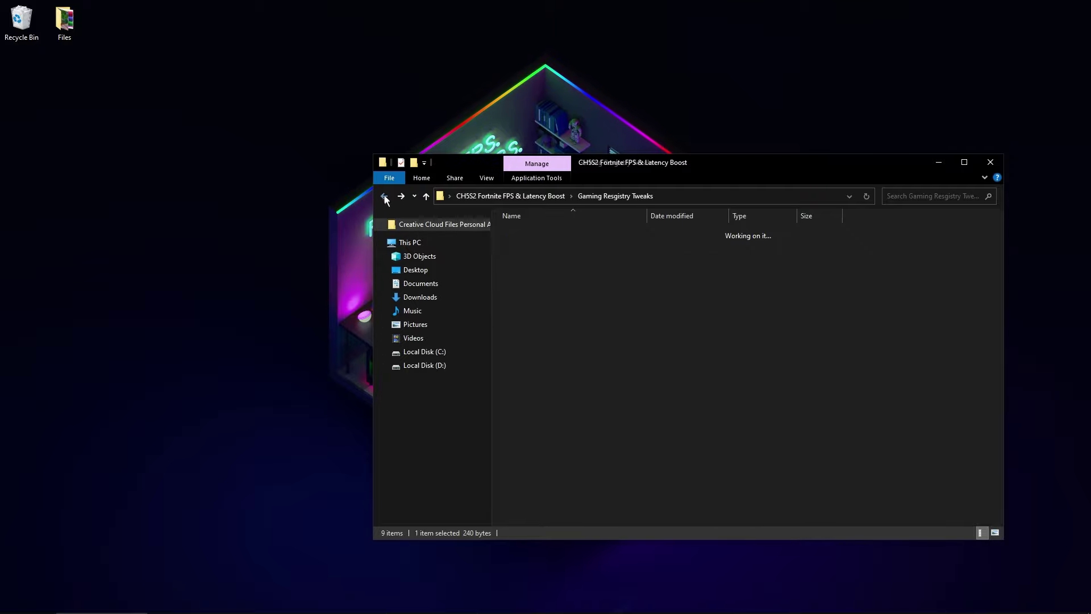
# Step: Open the NVIDIA folder inside GPU and add the entries of Nvidia.reg to the registry
pyautogui.doubleClick(520, 269)
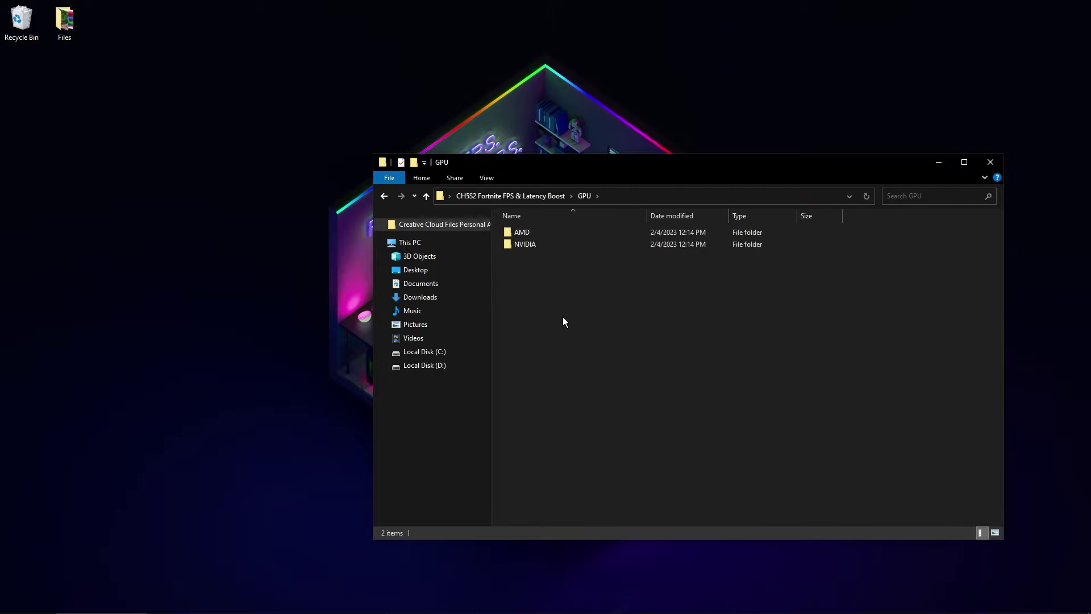
pyautogui.moveTo(539, 272); pyautogui.dragTo(518, 251)
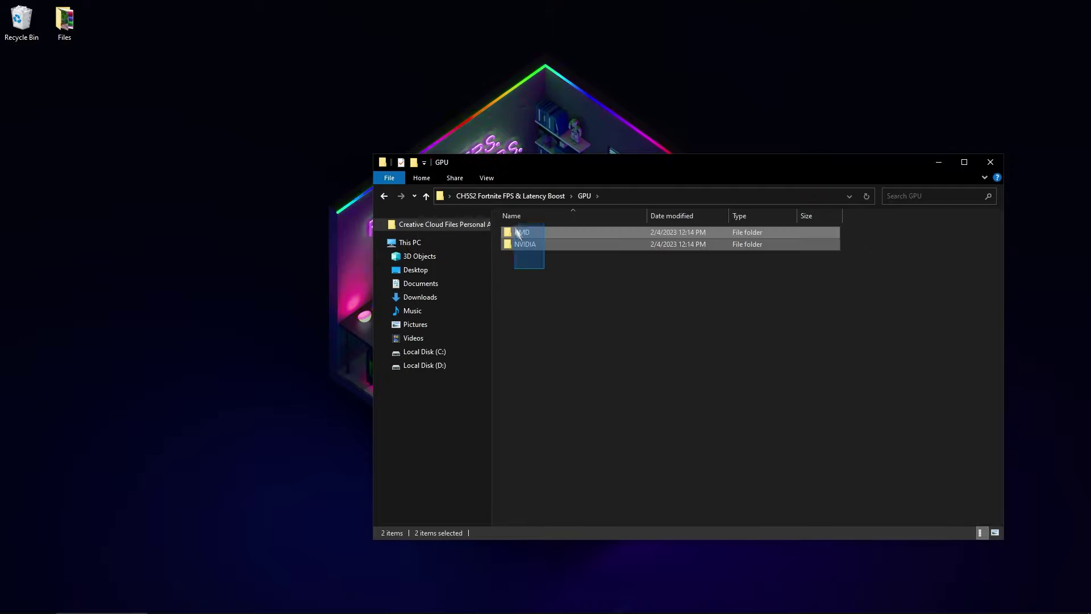
pyautogui.click(543, 283)
pyautogui.doubleClick(522, 245)
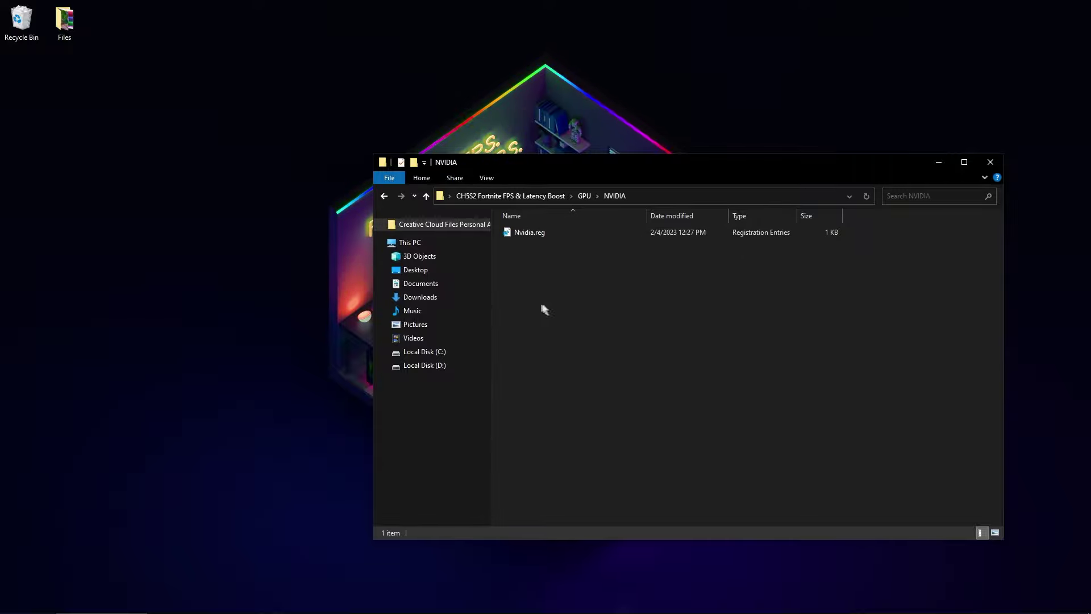
pyautogui.doubleClick(526, 233)
pyautogui.click(629, 329)
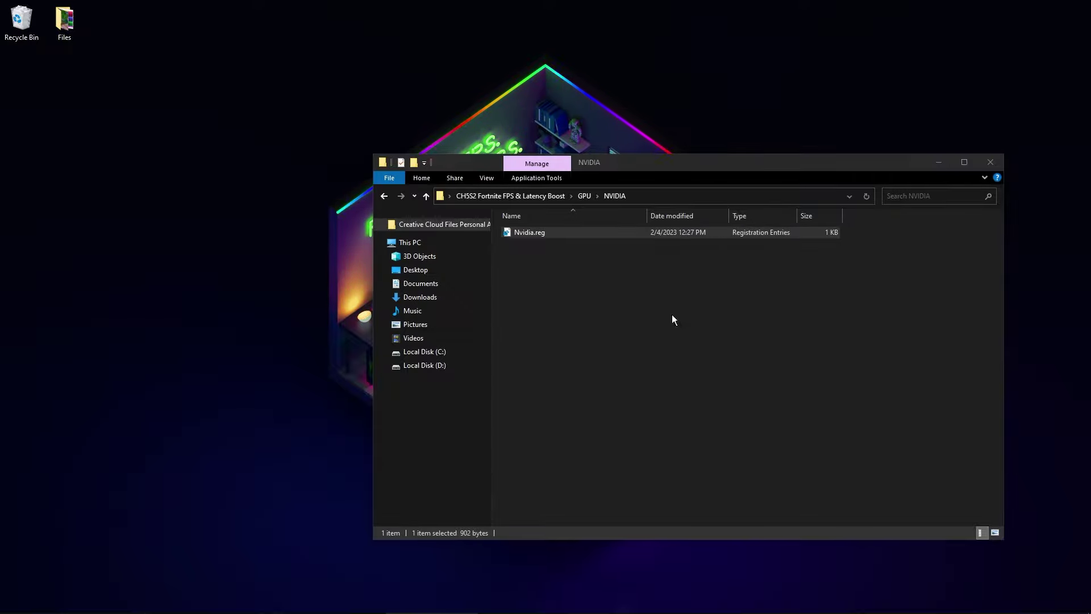
# Step: Look into the AMD folder inside GPU and go back to the main pack folder
pyautogui.click(384, 196)
pyautogui.click(384, 196)
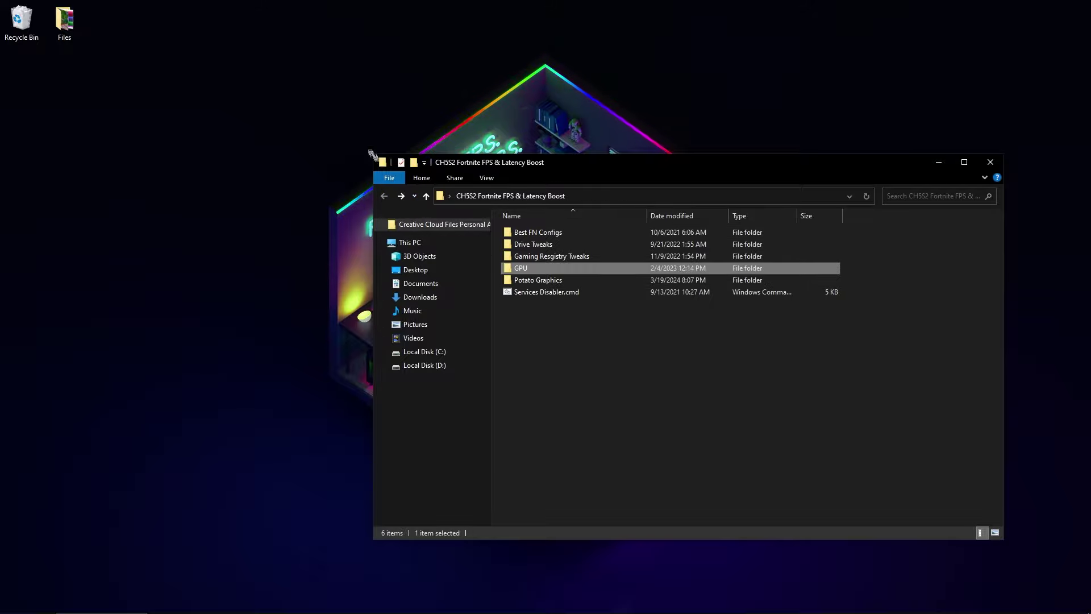
pyautogui.doubleClick(522, 268)
pyautogui.doubleClick(520, 232)
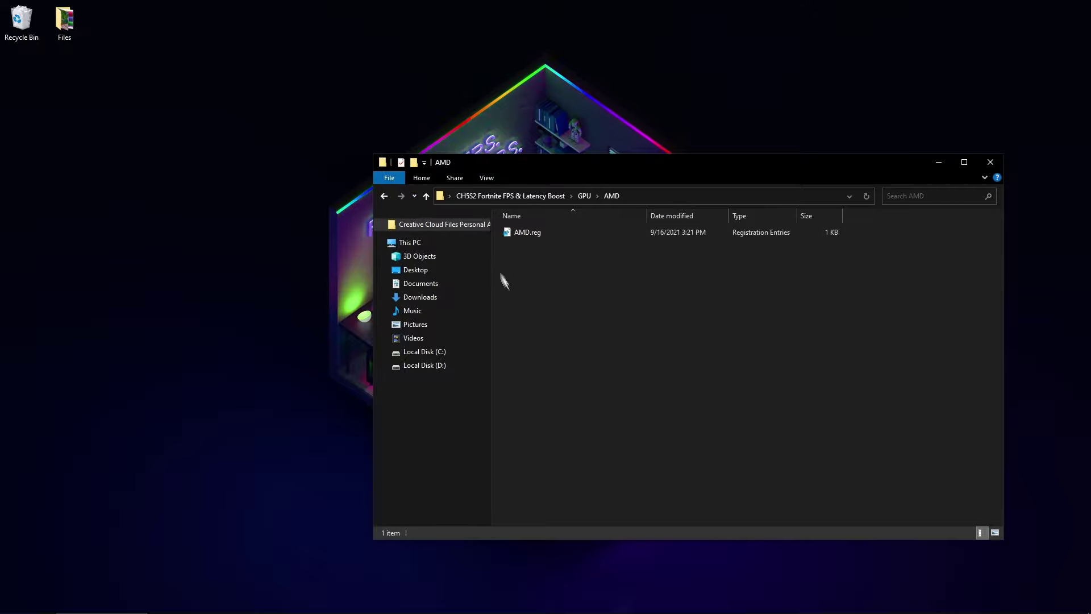
pyautogui.click(384, 195)
pyautogui.click(384, 195)
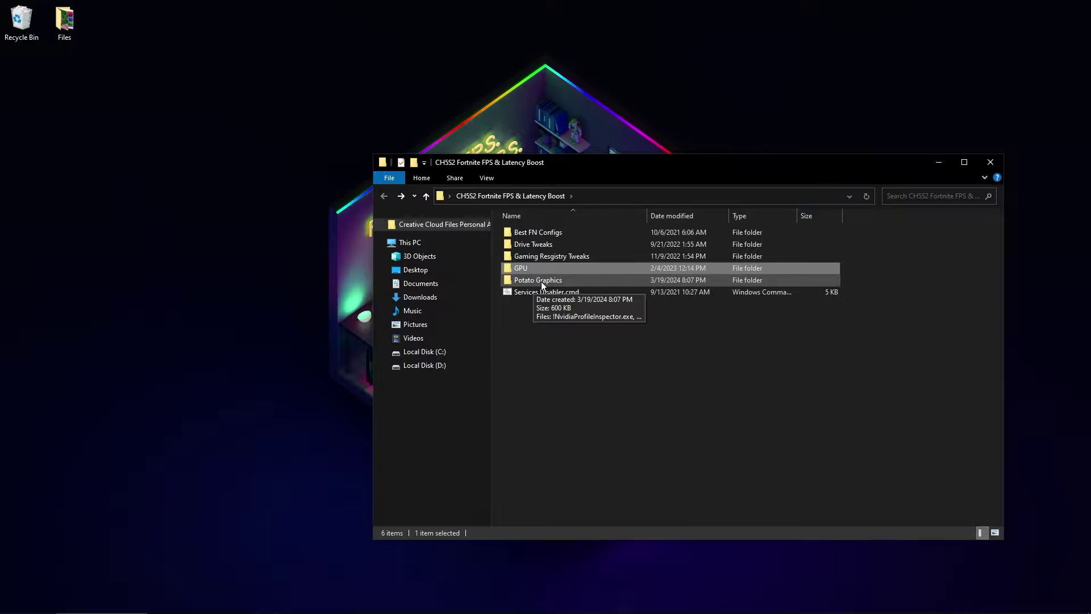
# Step: Launch !NvidiaProfileInspector.exe from the Potato Graphics folder and arrange its window beside the folder window
pyautogui.doubleClick(541, 282)
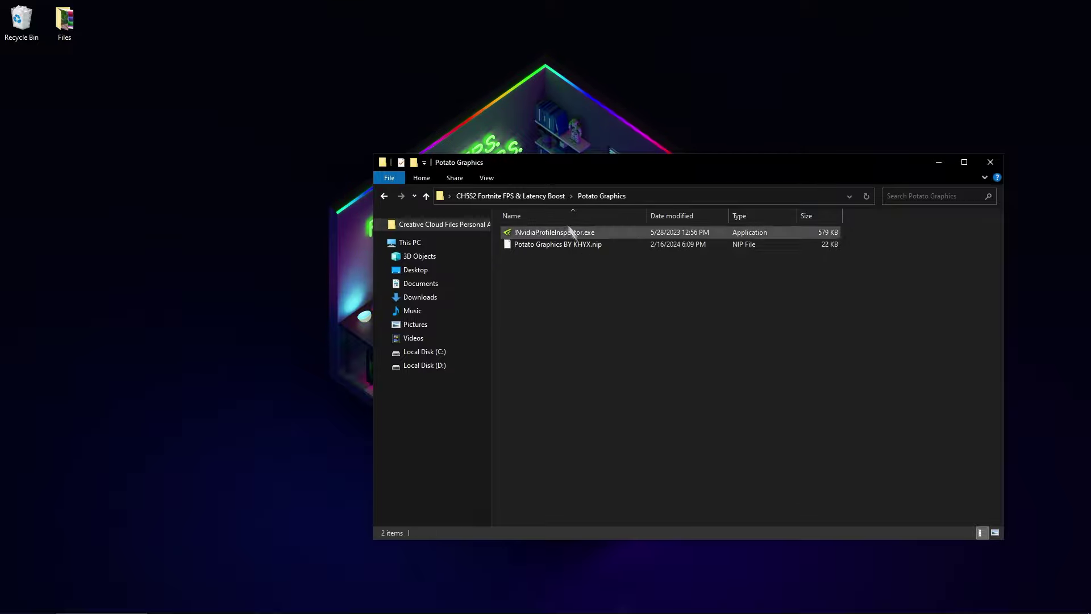
pyautogui.moveTo(544, 167); pyautogui.dragTo(558, 162)
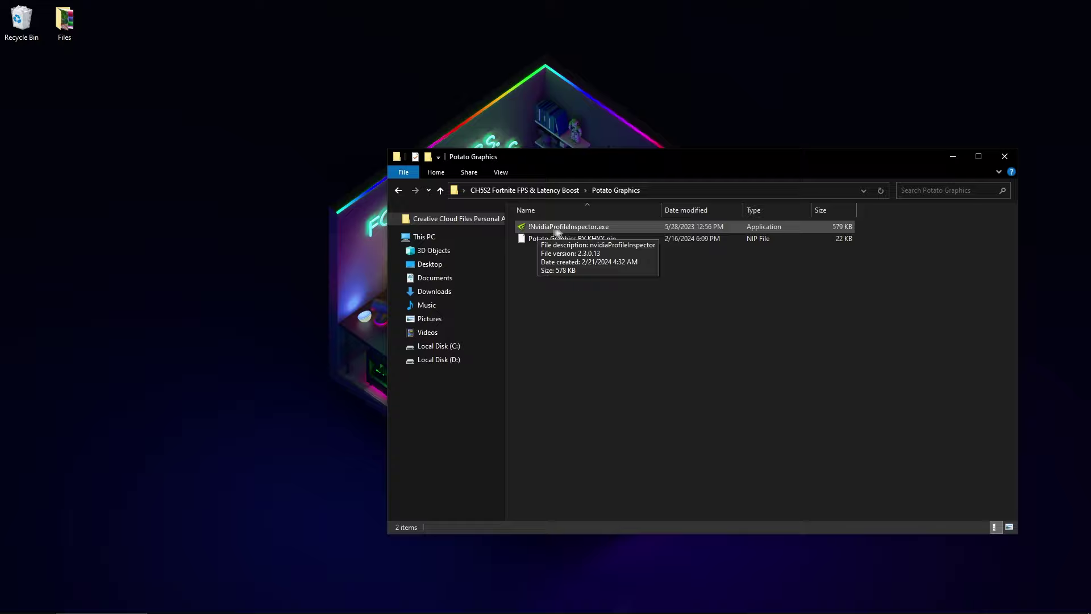
pyautogui.click(586, 230)
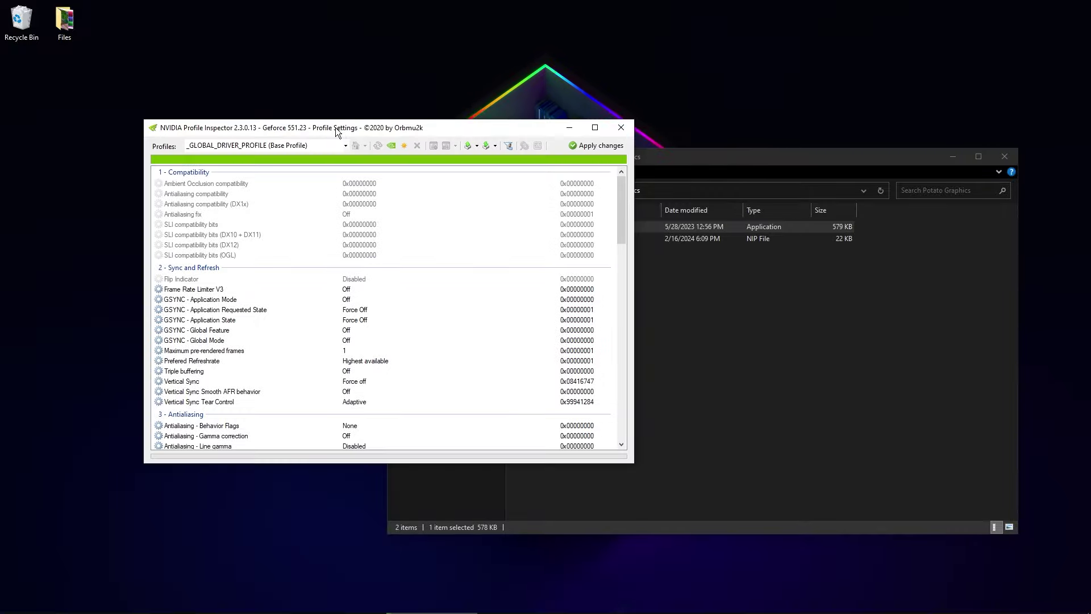
pyautogui.moveTo(355, 135); pyautogui.dragTo(819, 156)
pyautogui.moveTo(558, 153); pyautogui.dragTo(373, 152)
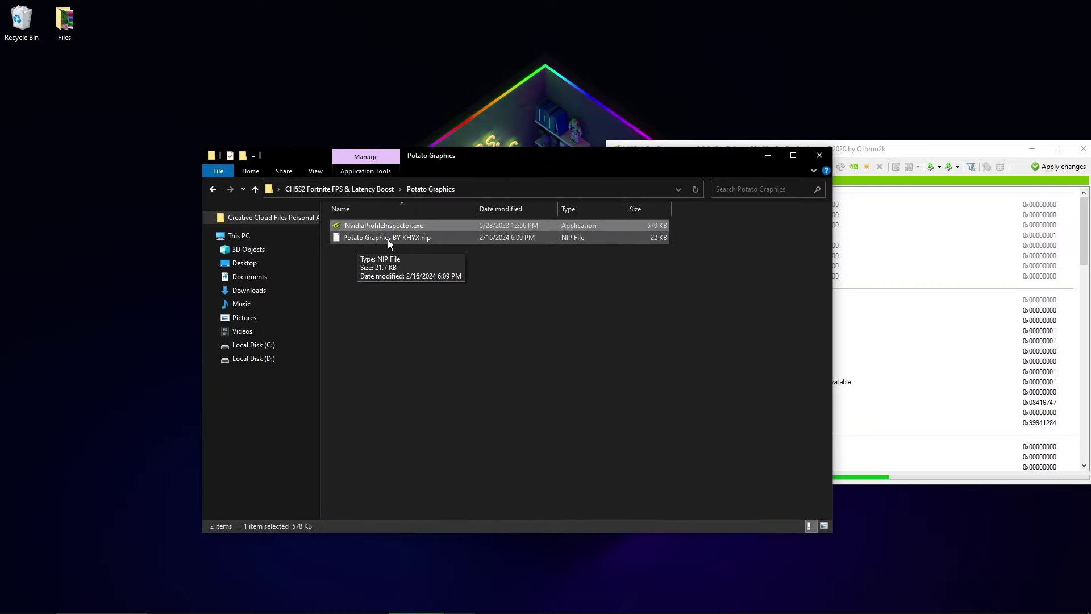
# Step: Import Potato Graphics BY KHYX.nip into NVIDIA Profile Inspector and apply the changes to the base profile
pyautogui.moveTo(388, 240); pyautogui.dragTo(903, 148)
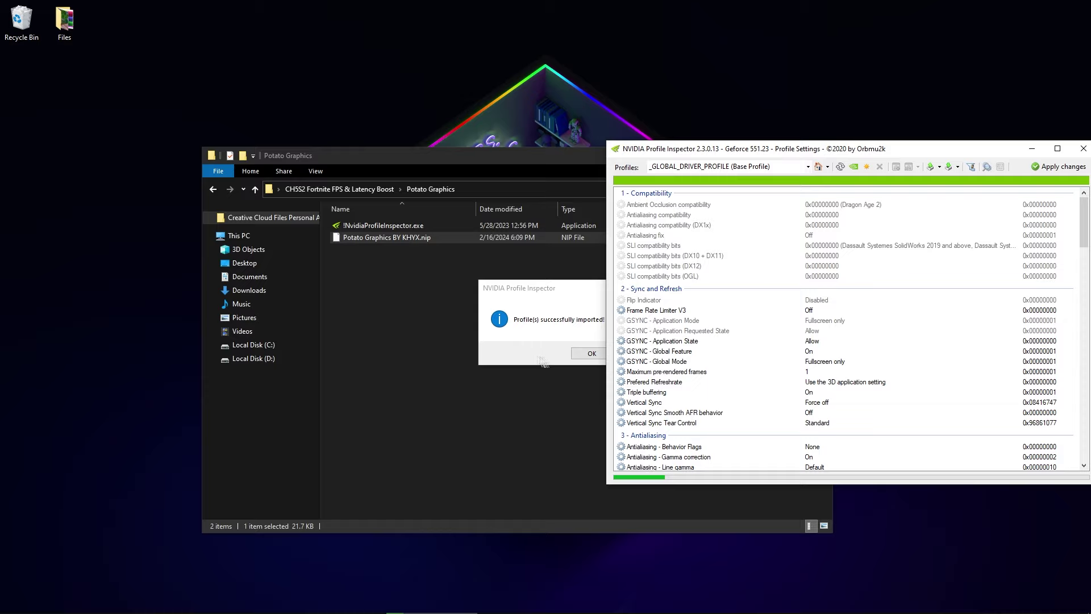
pyautogui.click(606, 351)
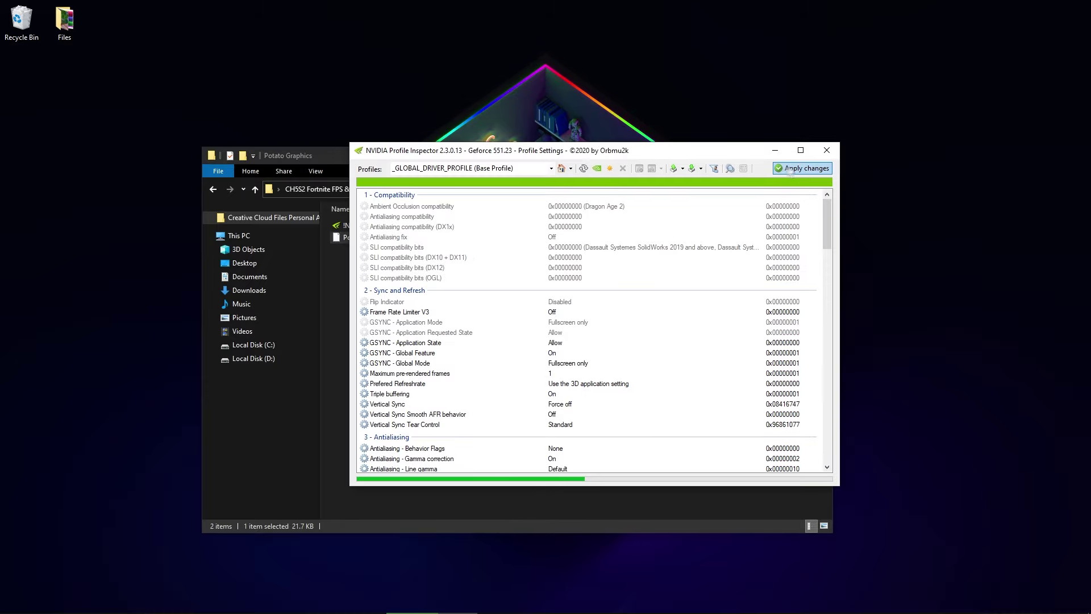
pyautogui.click(791, 171)
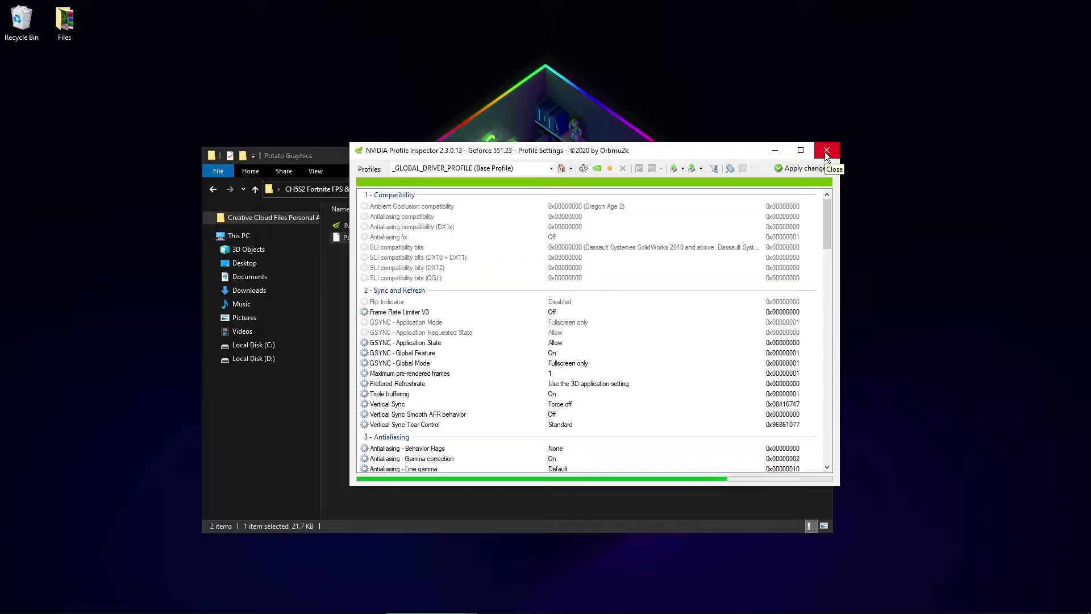
# Step: Close NVIDIA Profile Inspector, run Services Disabler.cmd from the main pack folder, and close the folder
pyautogui.click(825, 152)
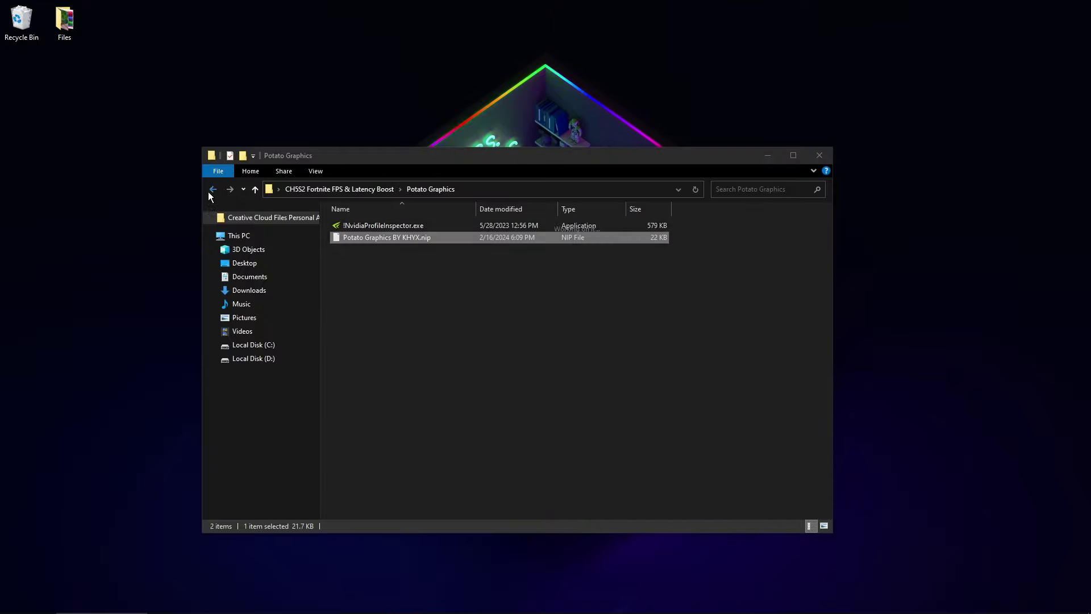
pyautogui.click(256, 189)
pyautogui.moveTo(367, 156); pyautogui.dragTo(558, 172)
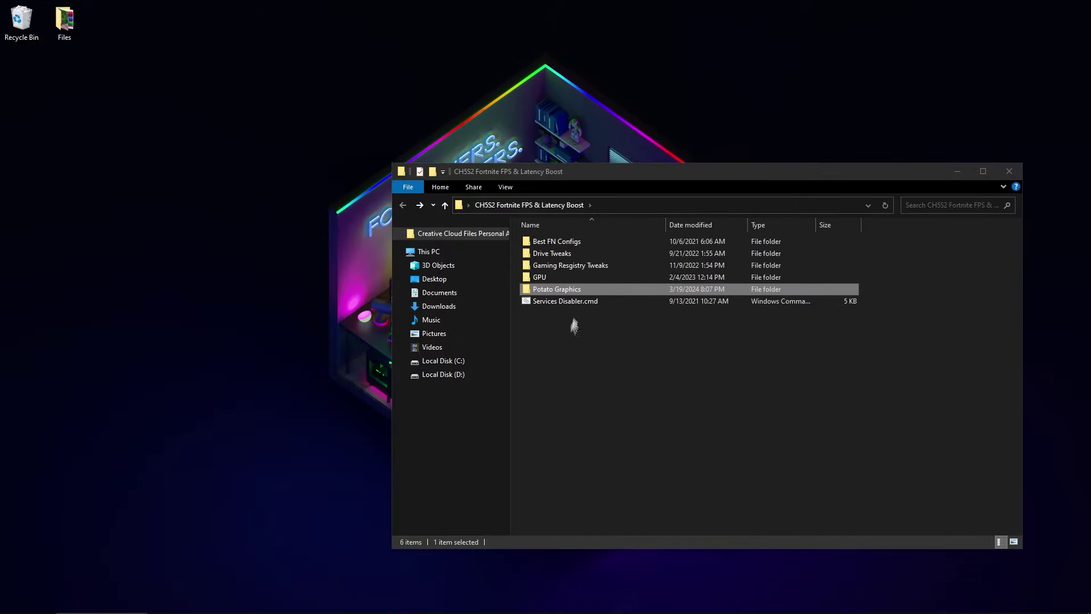
pyautogui.doubleClick(546, 301)
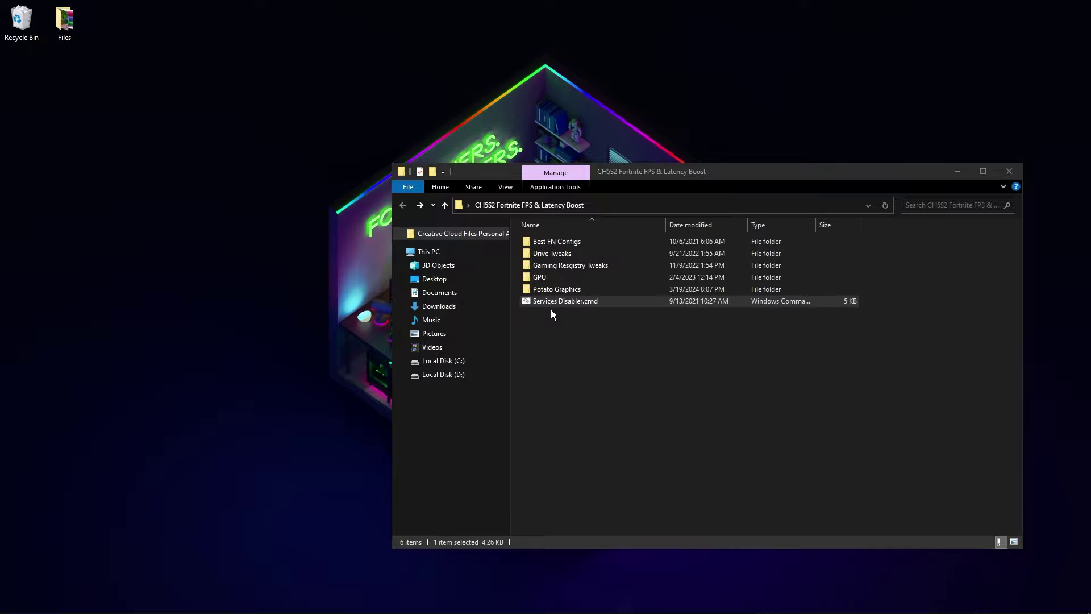
pyautogui.moveTo(651, 175); pyautogui.dragTo(533, 177)
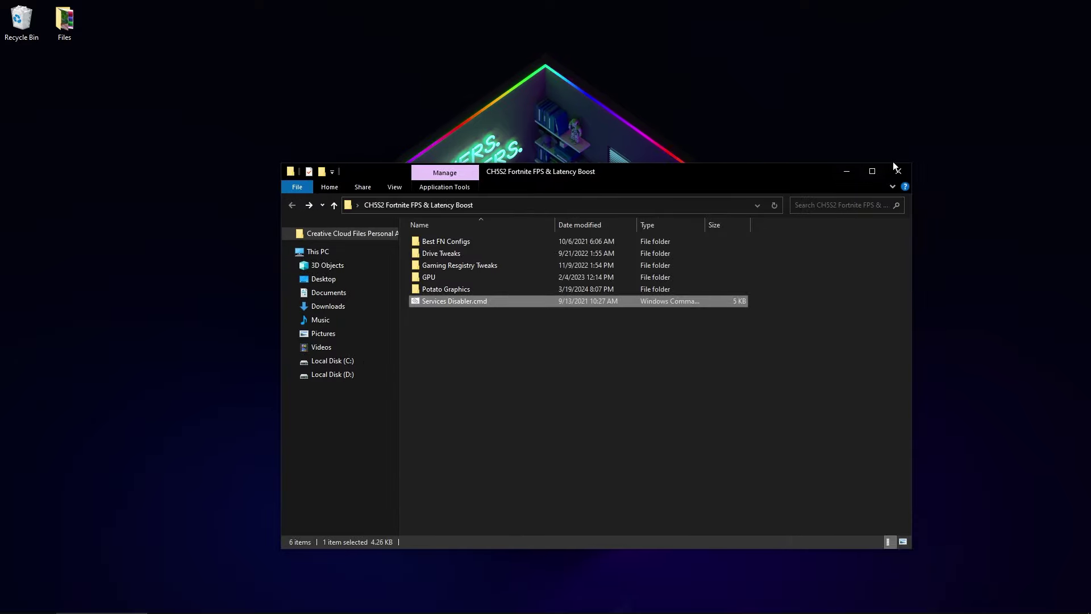
pyautogui.click(899, 169)
# Step: Set the monitor's screen refresh rate to 240 Hertz in the display adapter properties for Display 1
pyautogui.rightClick(490, 240)
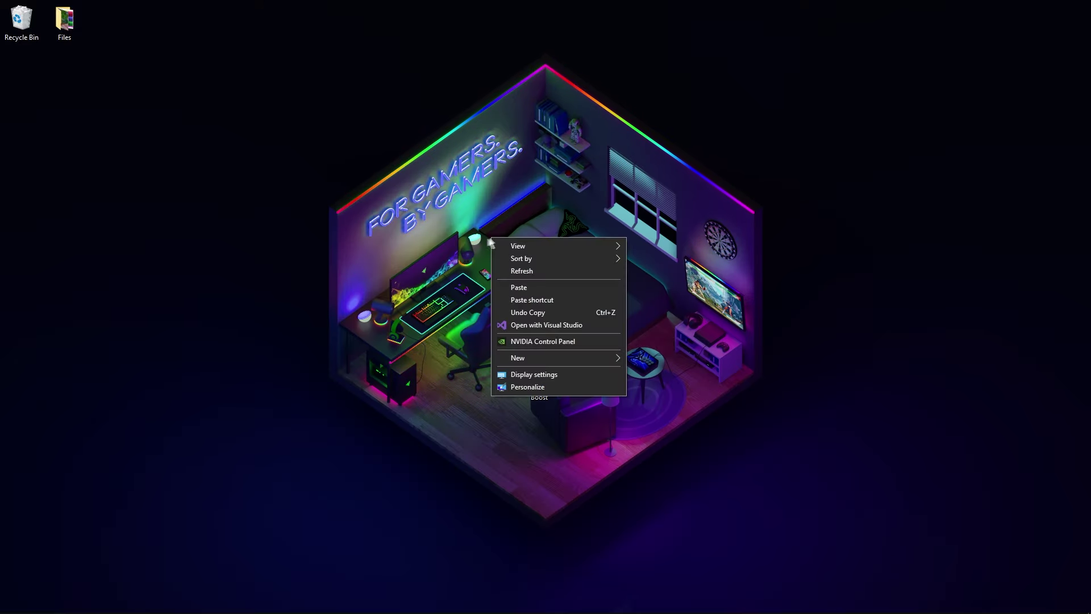
pyautogui.click(522, 374)
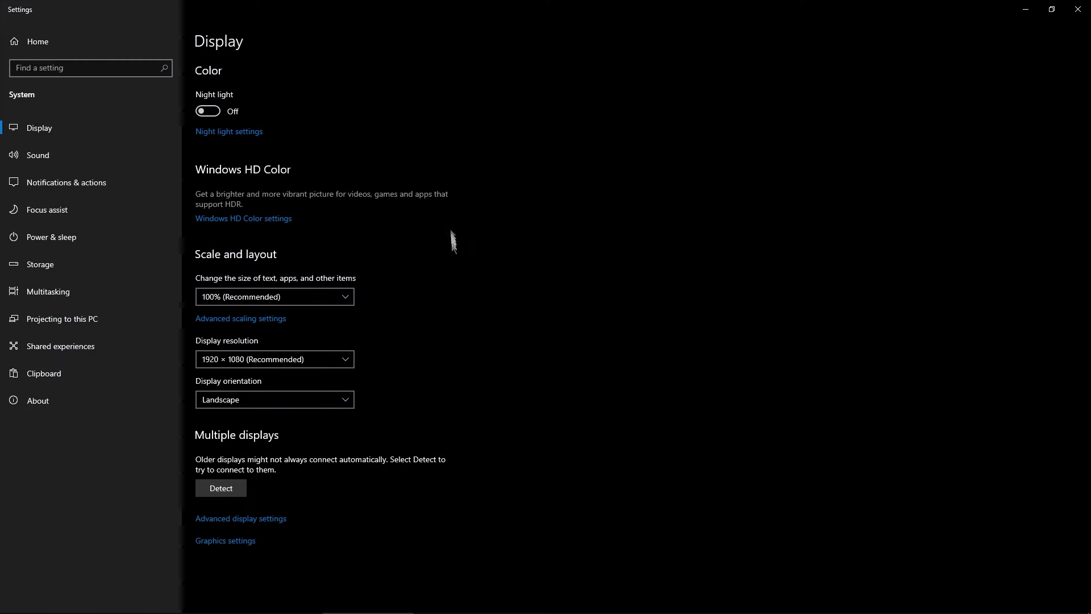
pyautogui.click(239, 520)
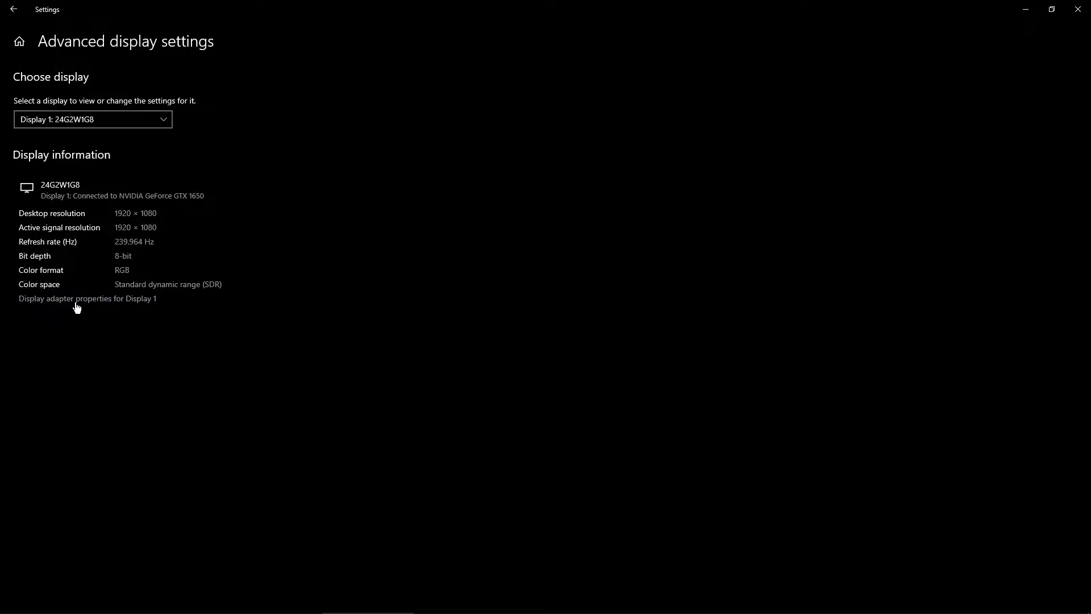
pyautogui.click(102, 301)
pyautogui.click(109, 88)
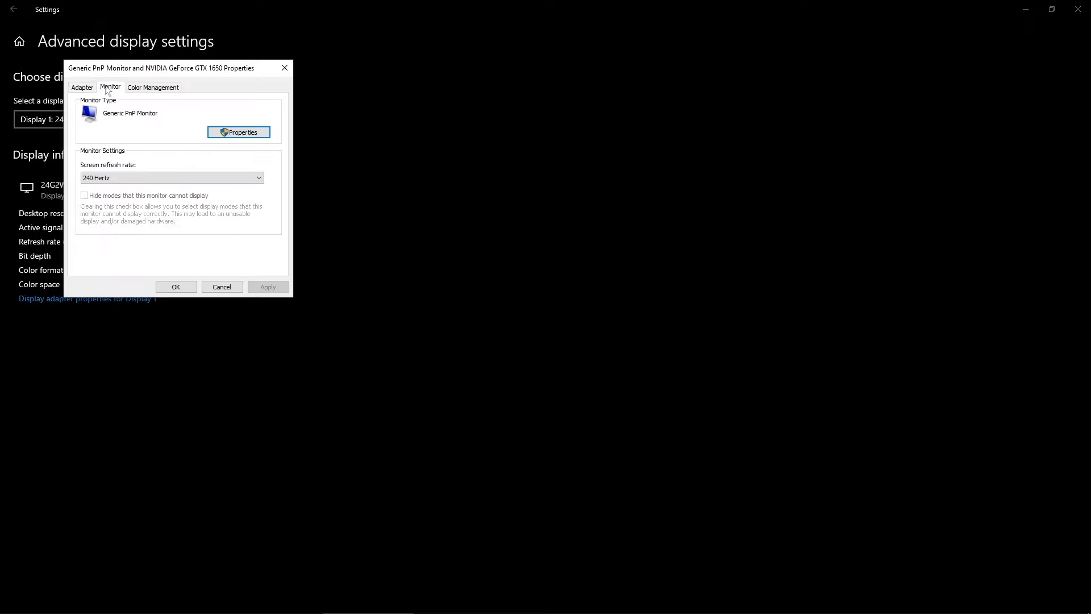
pyautogui.click(112, 179)
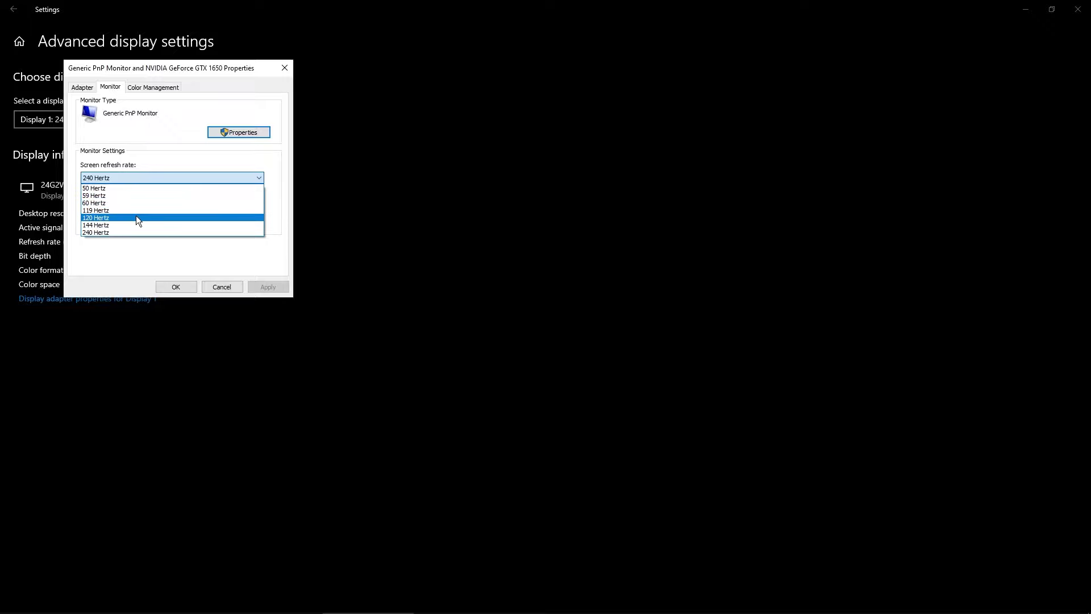
pyautogui.click(91, 233)
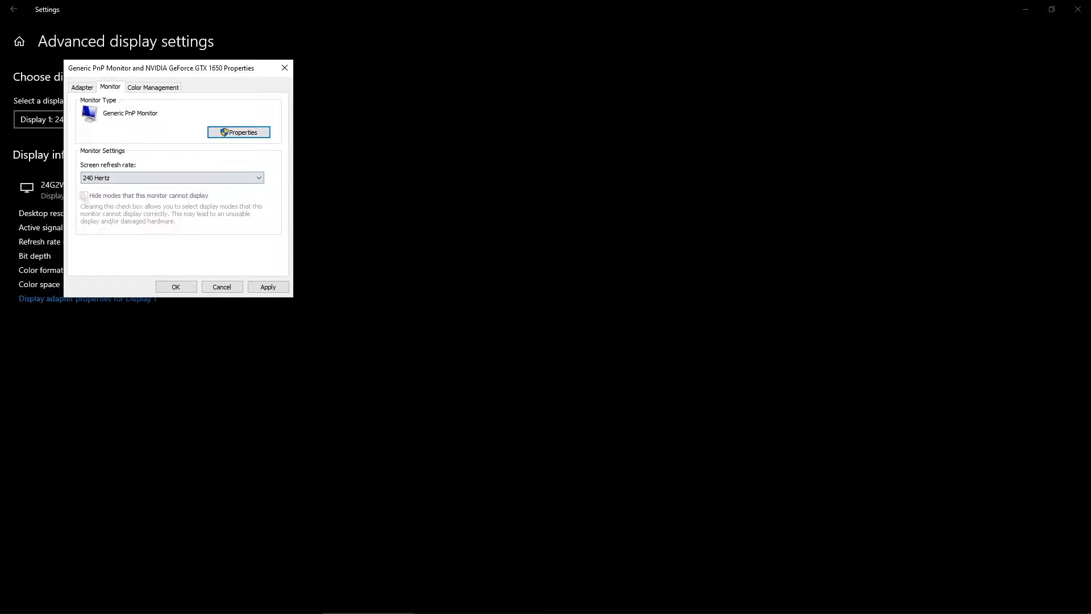
pyautogui.click(177, 289)
pyautogui.click(13, 9)
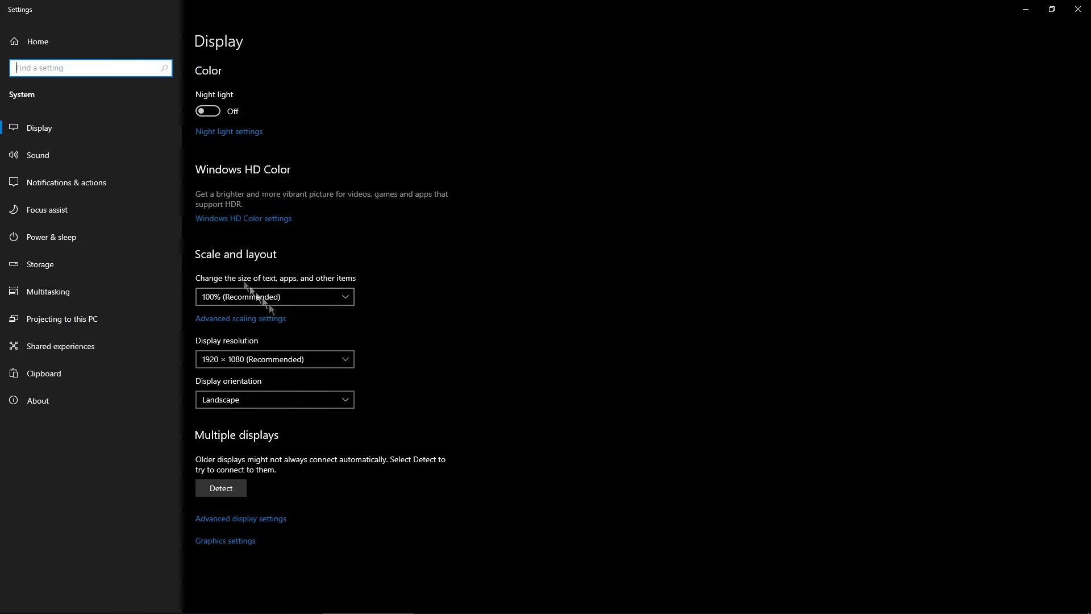
# Step: Make sure Hardware-accelerated GPU scheduling is switched on in the graphics settings
pyautogui.click(228, 542)
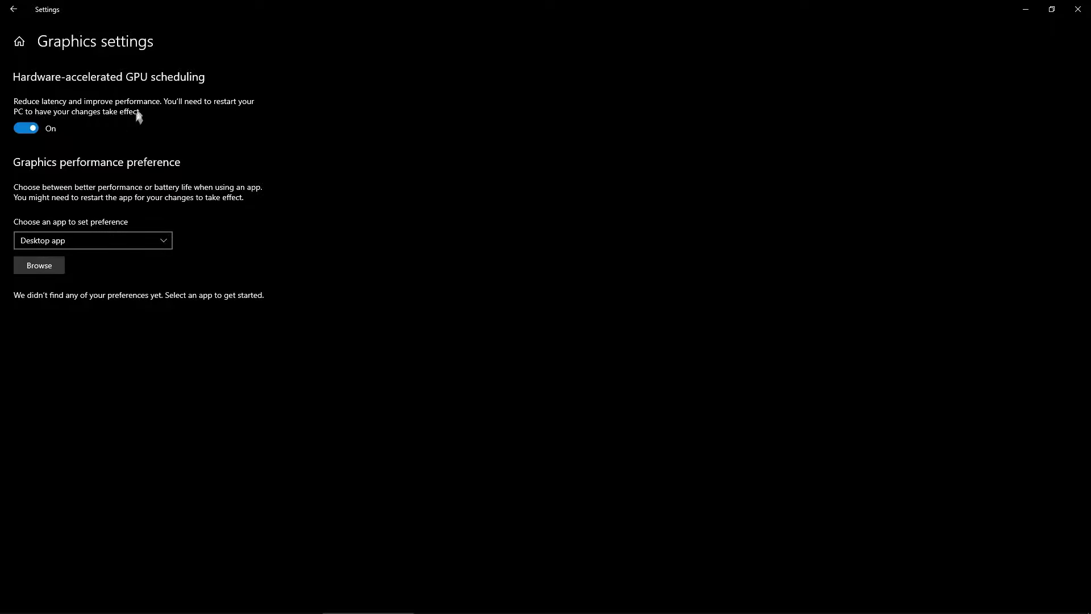
pyautogui.click(26, 129)
pyautogui.click(26, 129)
pyautogui.click(13, 10)
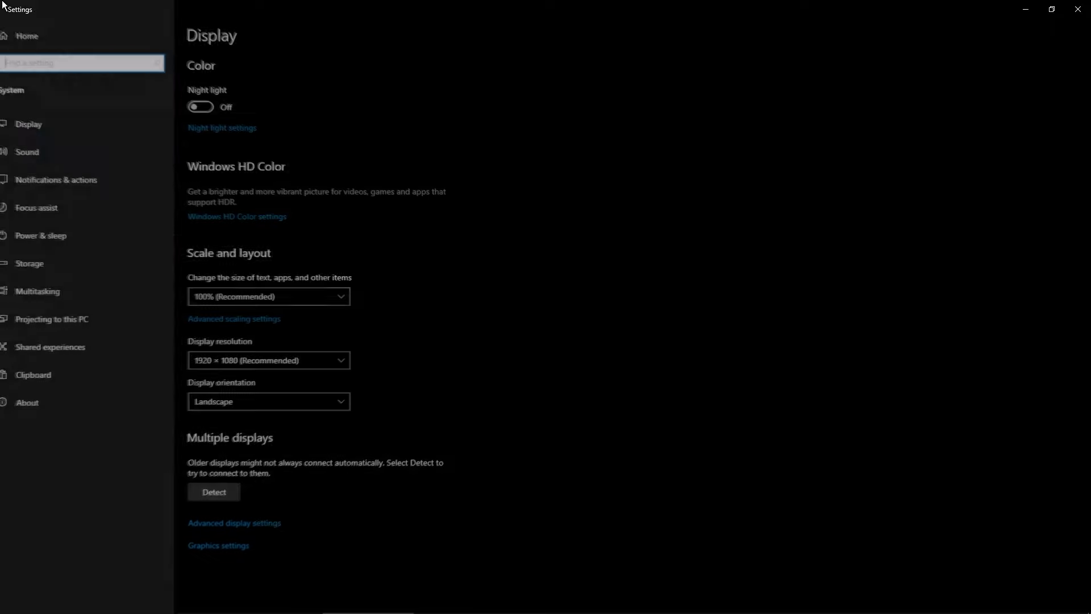
# Step: Make sure Xbox Game Bar is off and Game Mode is on in the Gaming settings
pyautogui.click(39, 41)
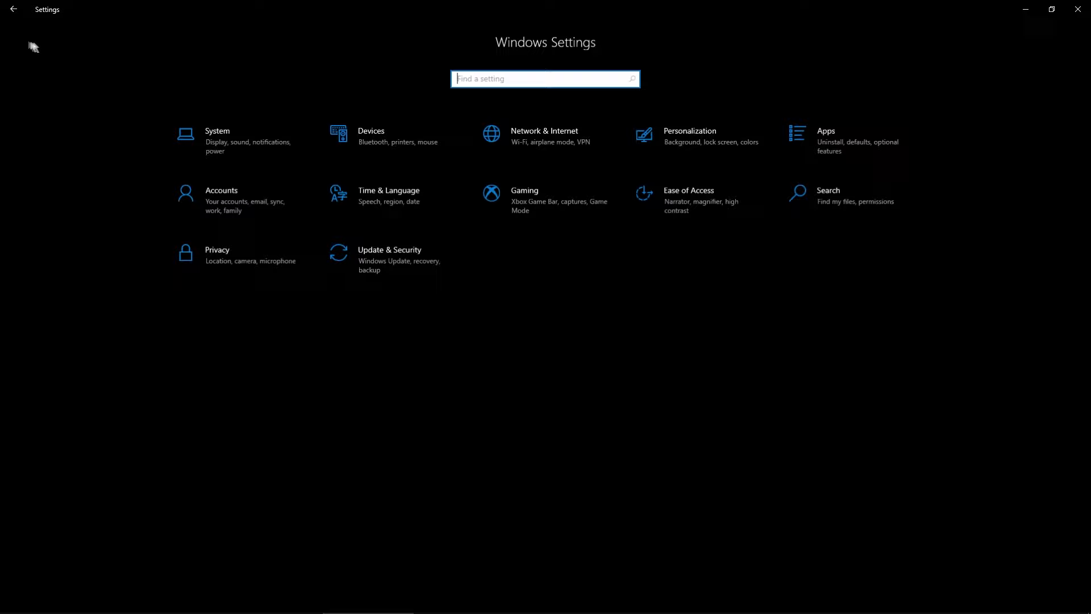
pyautogui.click(528, 204)
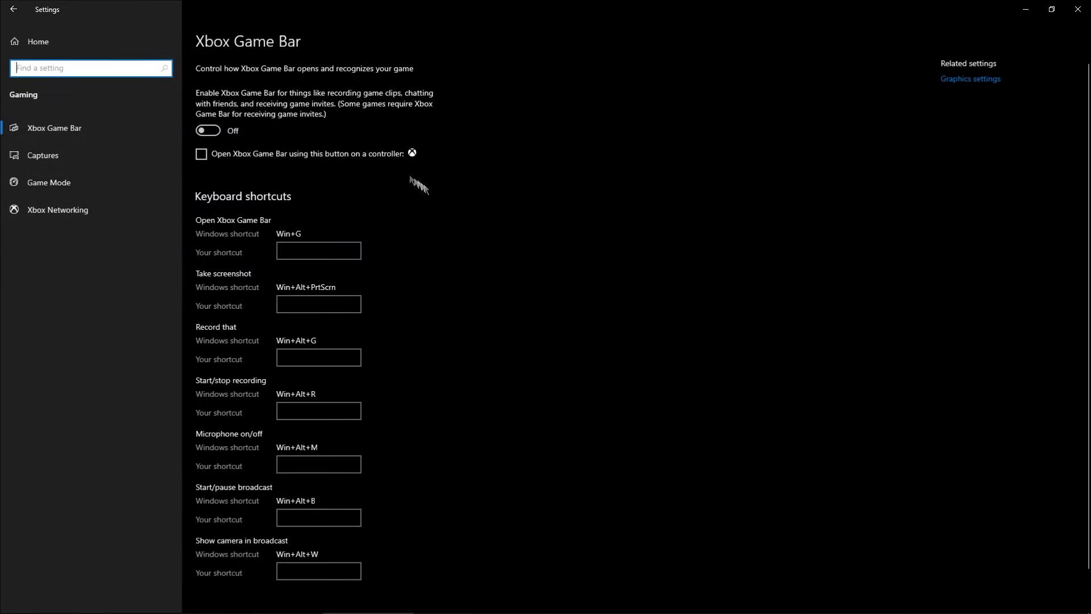
pyautogui.click(214, 131)
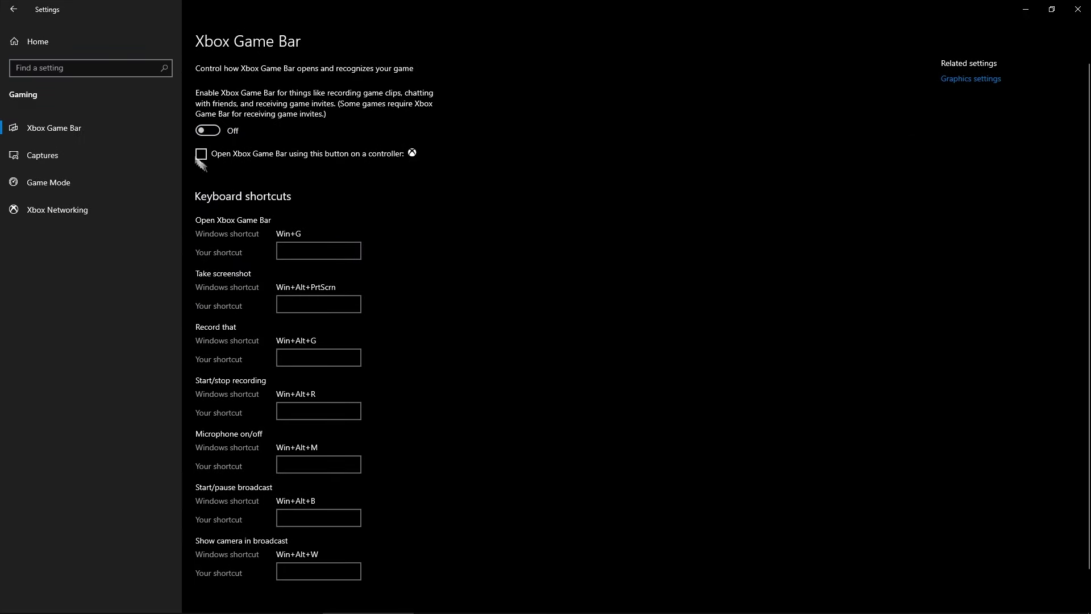
pyautogui.click(55, 191)
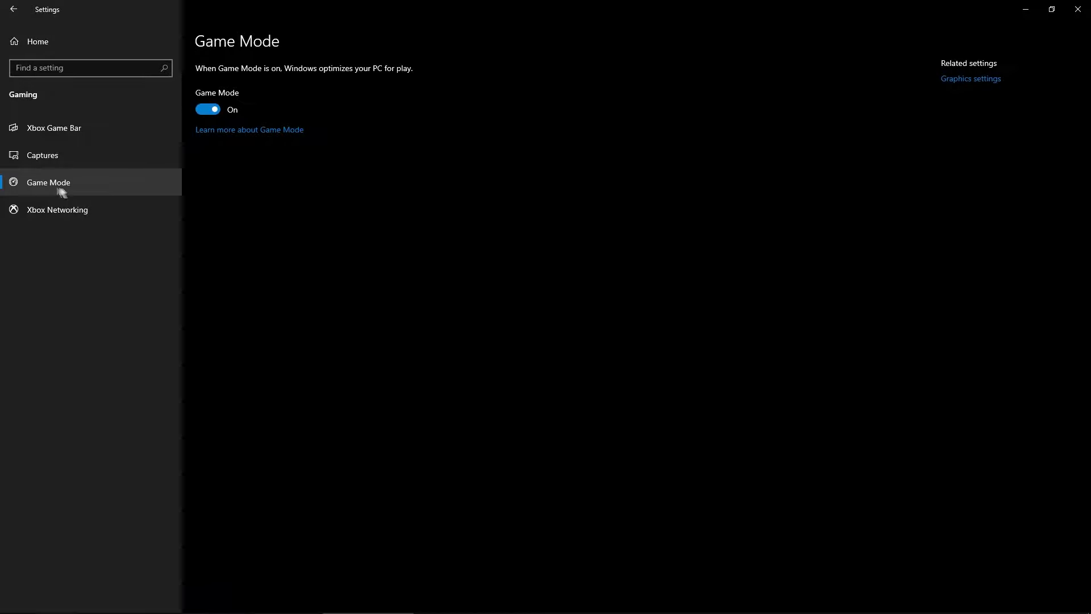
pyautogui.click(202, 111)
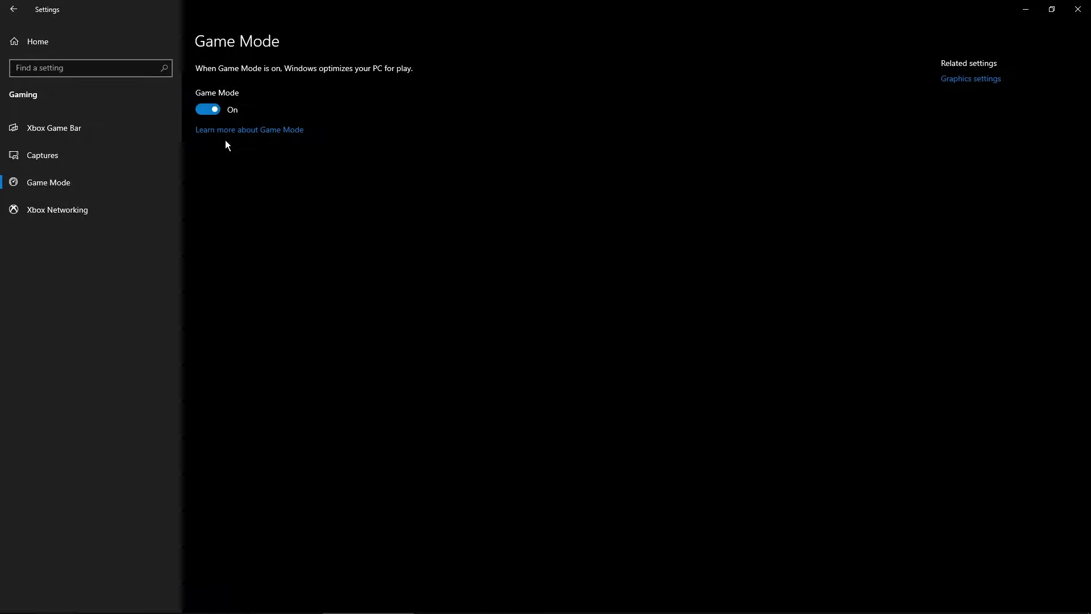
pyautogui.click(14, 9)
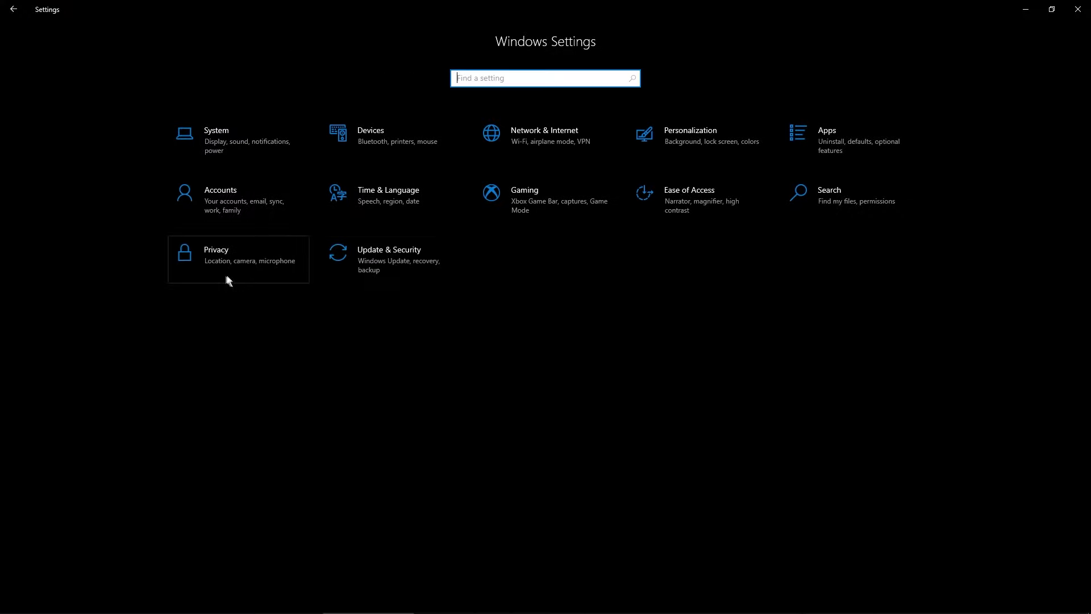
# Step: Review the Background apps and App diagnostics permissions in the Privacy settings
pyautogui.click(217, 255)
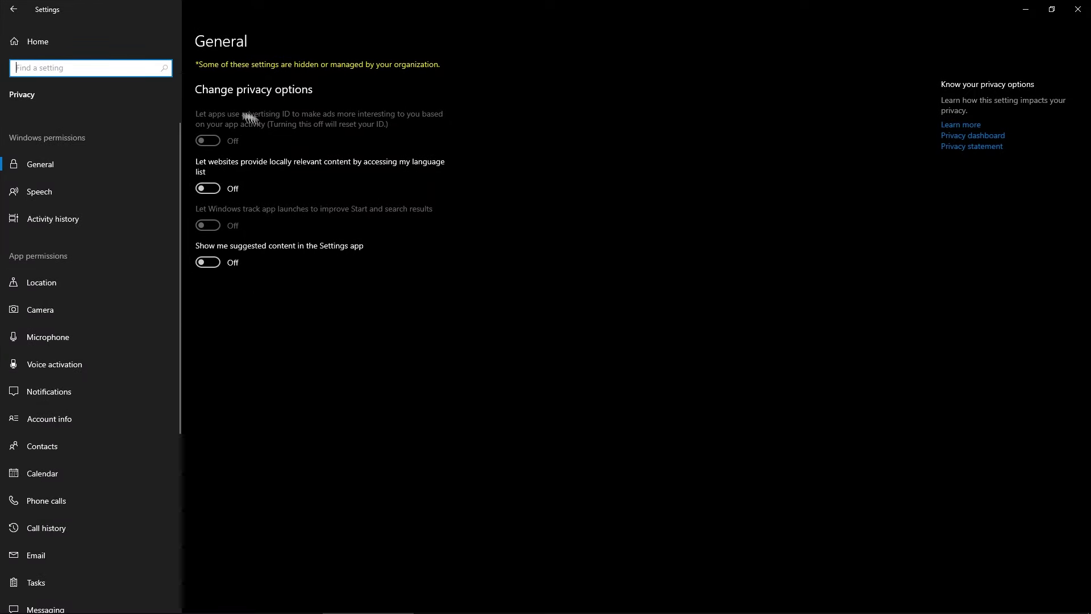
pyautogui.scroll(-3, 94, 216)
pyautogui.scroll(-2, 101, 248)
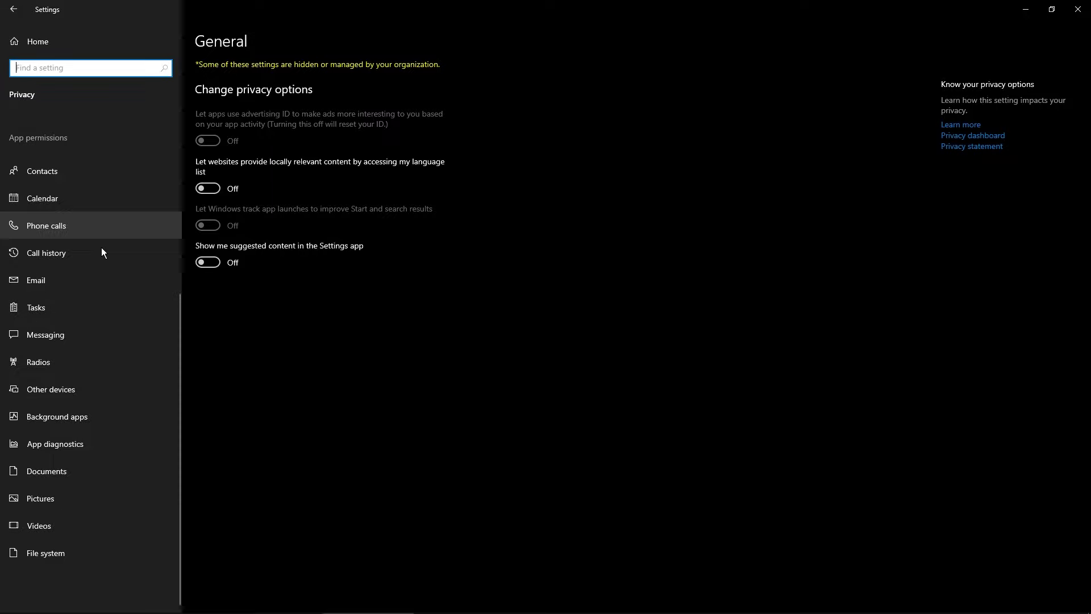
pyautogui.click(85, 416)
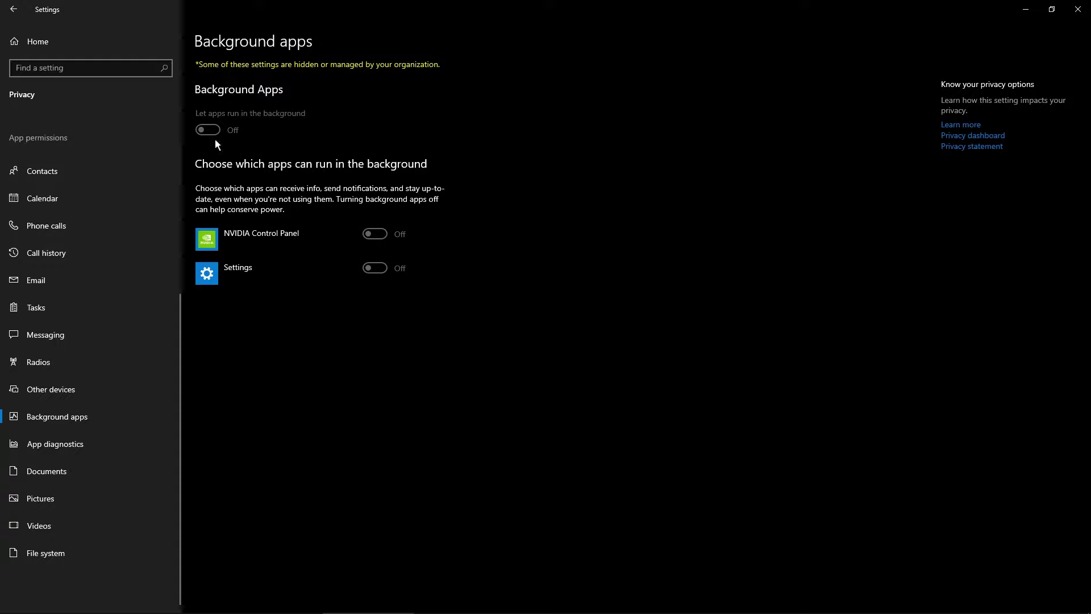
pyautogui.click(32, 447)
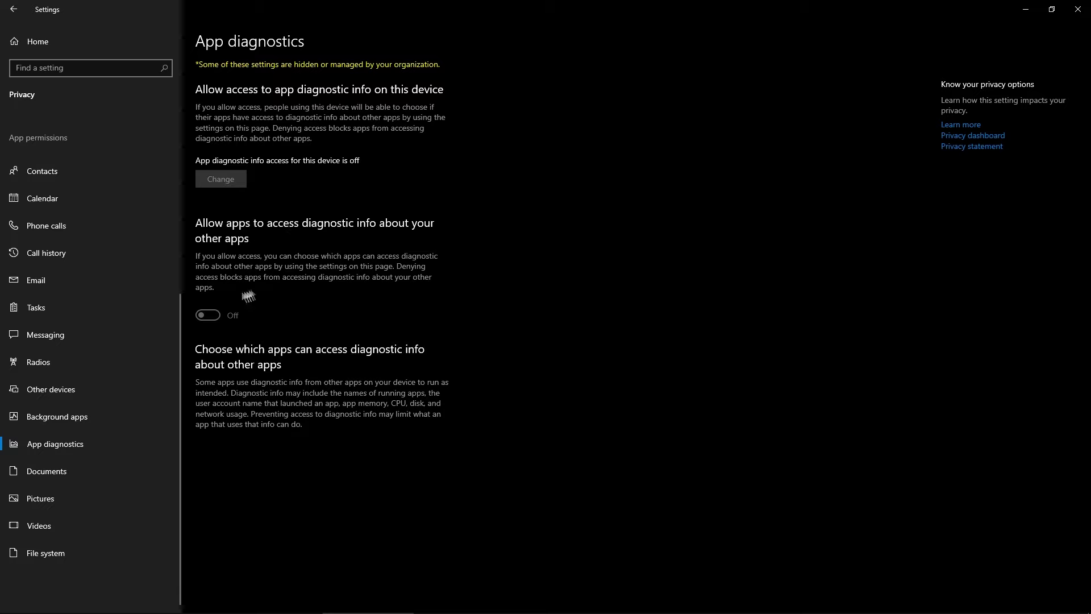
pyautogui.scroll(5, 63, 213)
pyautogui.click(38, 41)
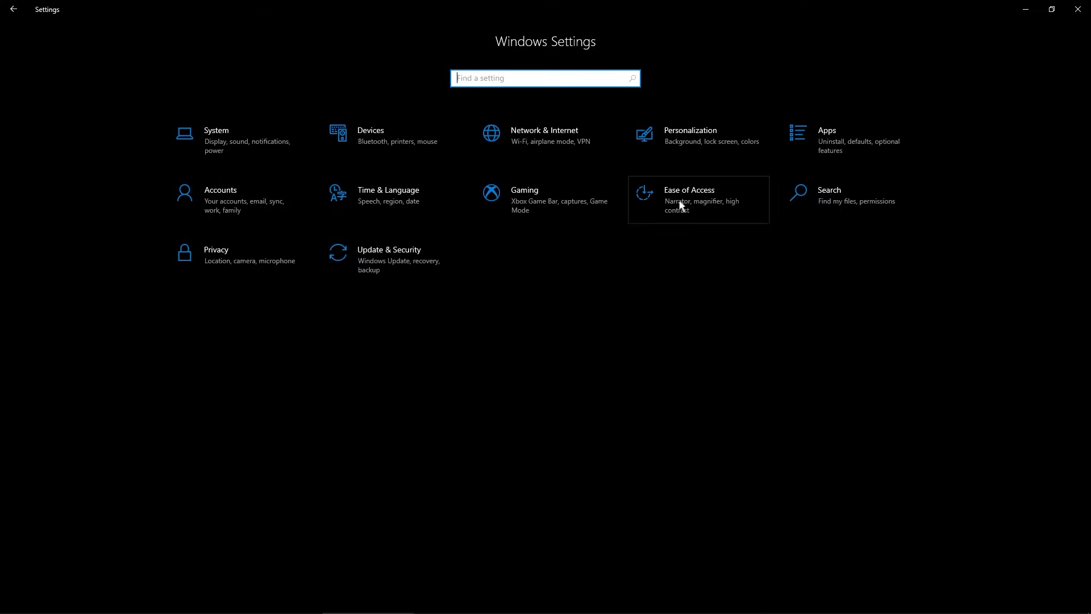
# Step: Turn off Show animations in Windows in the Ease of Access display settings and close Settings
pyautogui.click(653, 212)
pyautogui.scroll(-2, 363, 341)
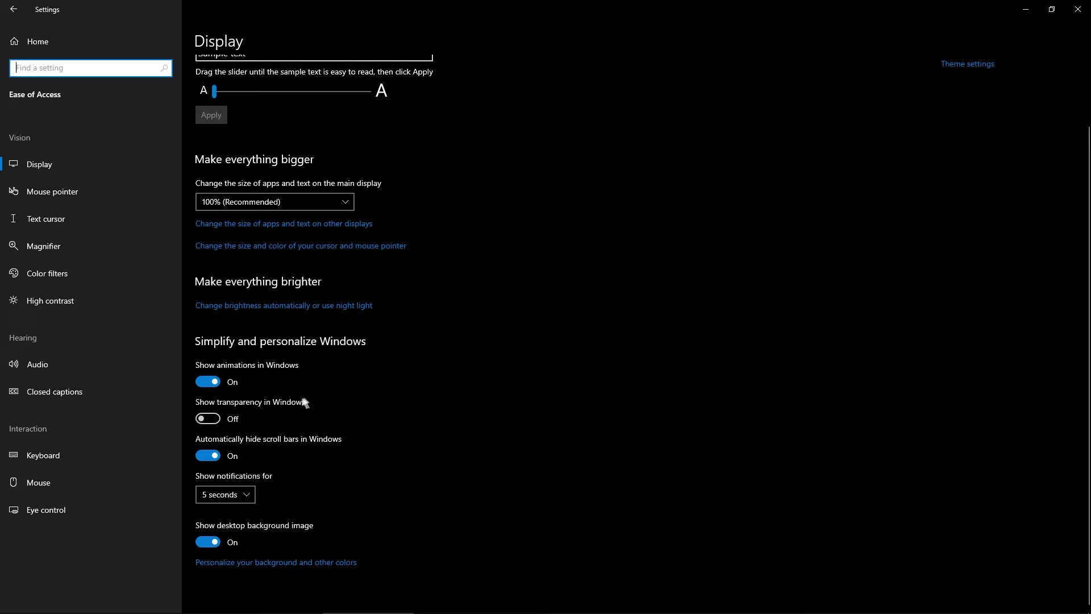
pyautogui.click(208, 382)
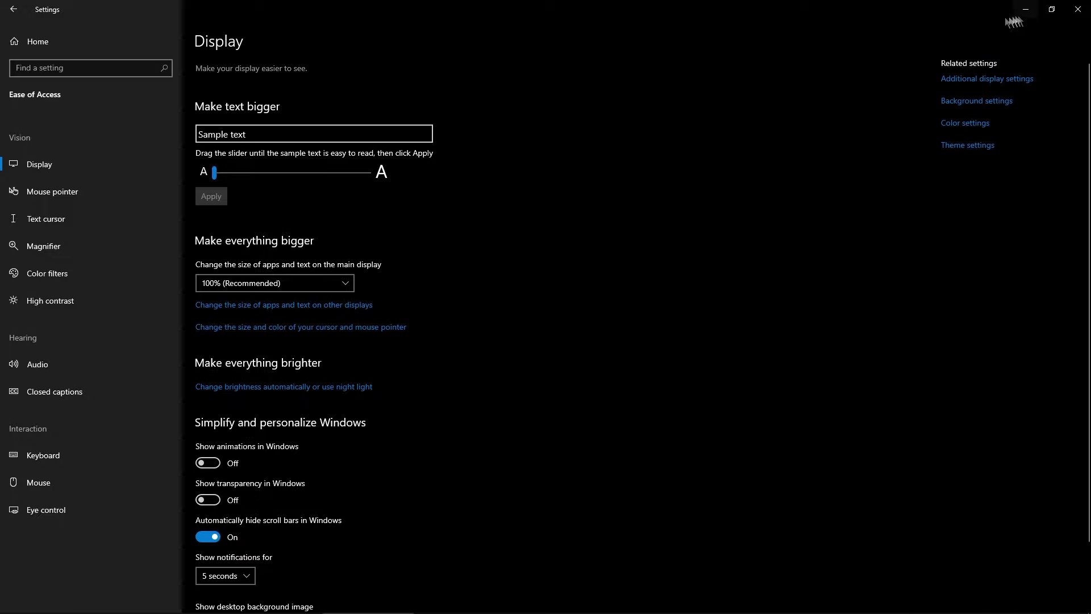
pyautogui.click(1079, 10)
# Step: Open Performance Options through This PC's advanced system settings and set the visual effects to Adjust for best performance
pyautogui.click(69, 601)
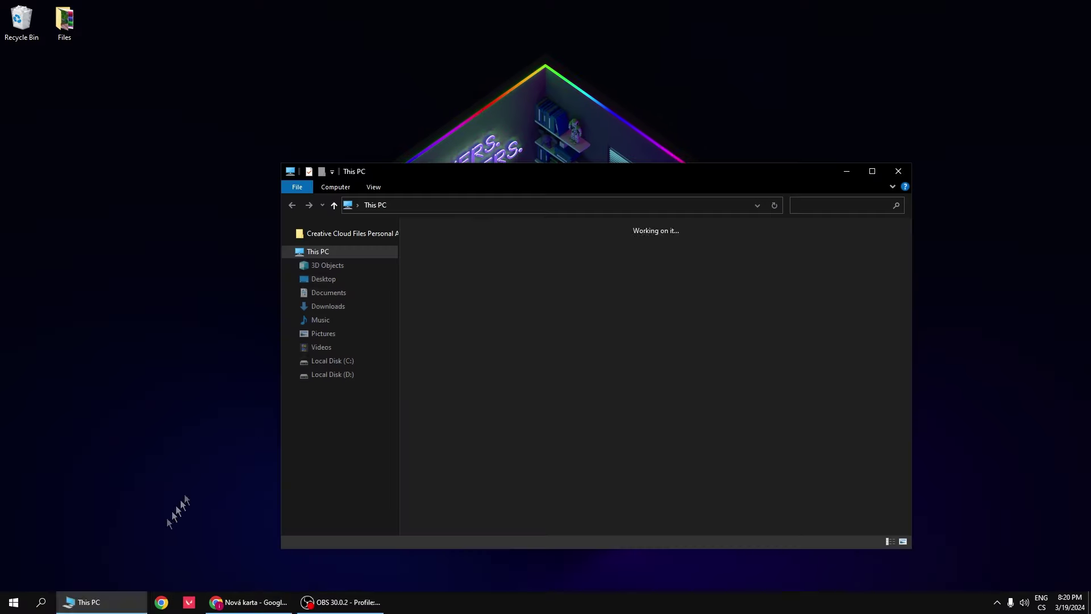
pyautogui.moveTo(492, 187); pyautogui.dragTo(542, 168)
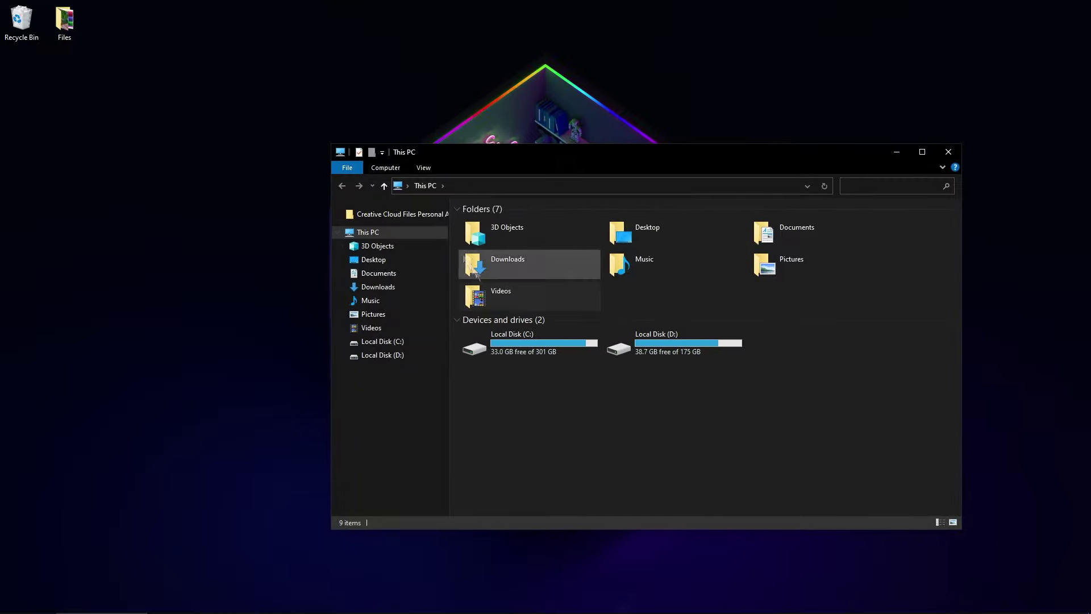
pyautogui.rightClick(545, 399)
pyautogui.click(581, 519)
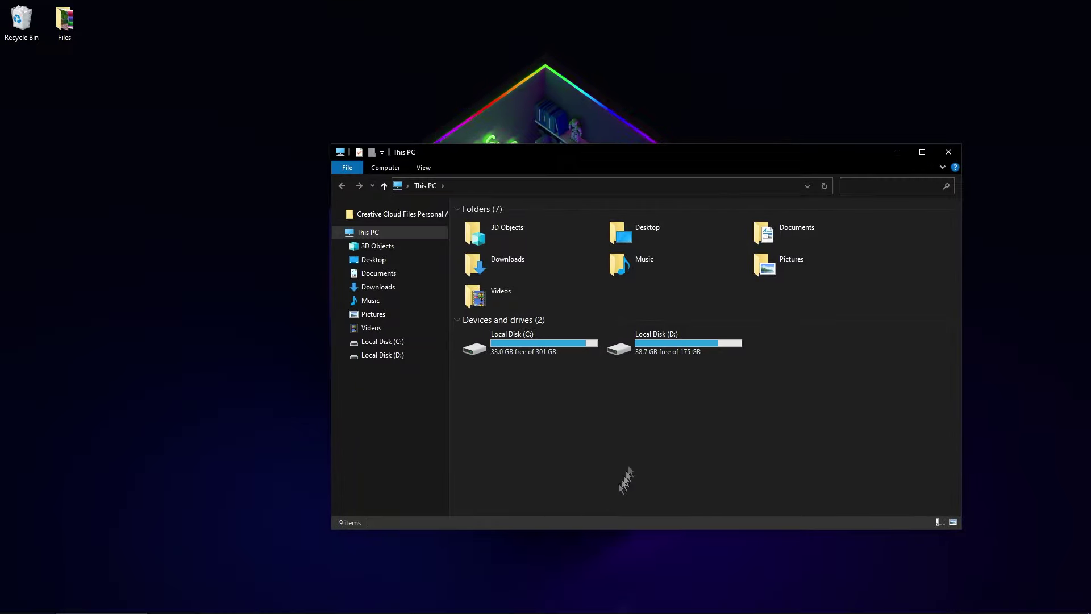
pyautogui.click(281, 354)
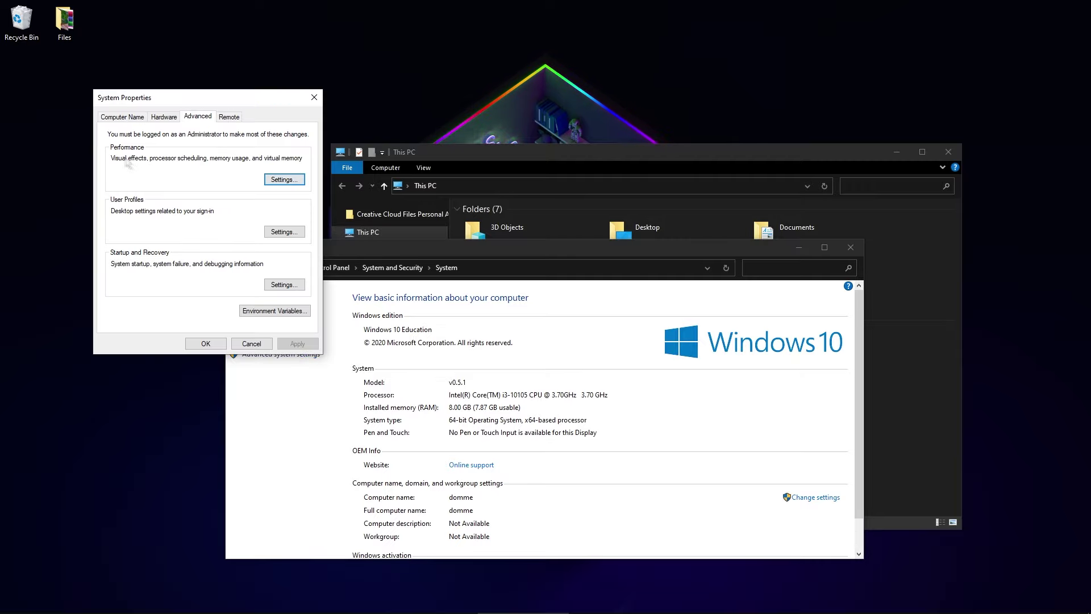
pyautogui.click(282, 180)
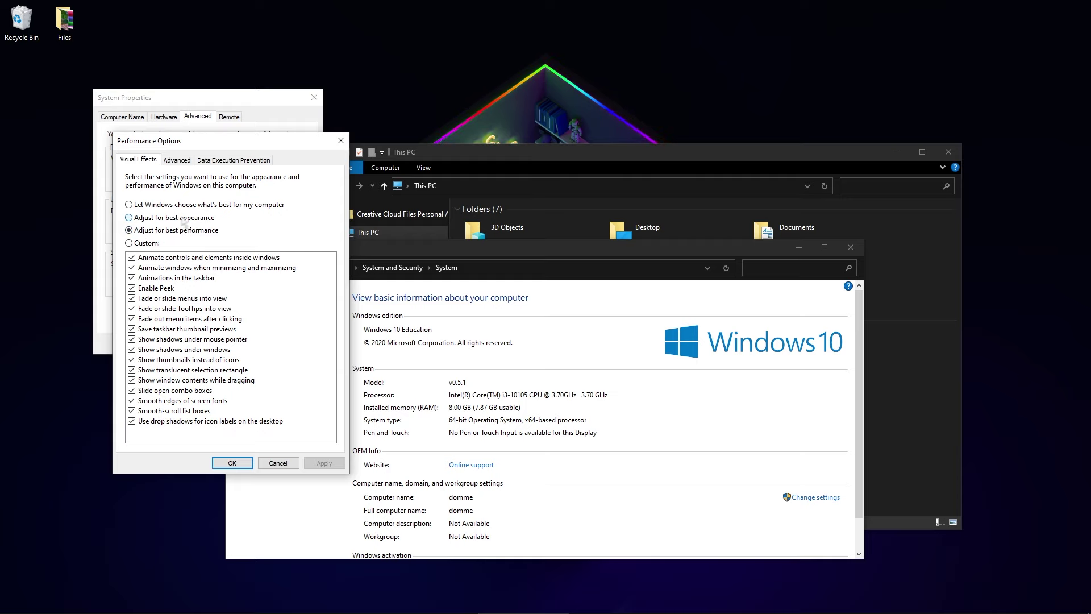
pyautogui.press('Up')
pyautogui.click(178, 231)
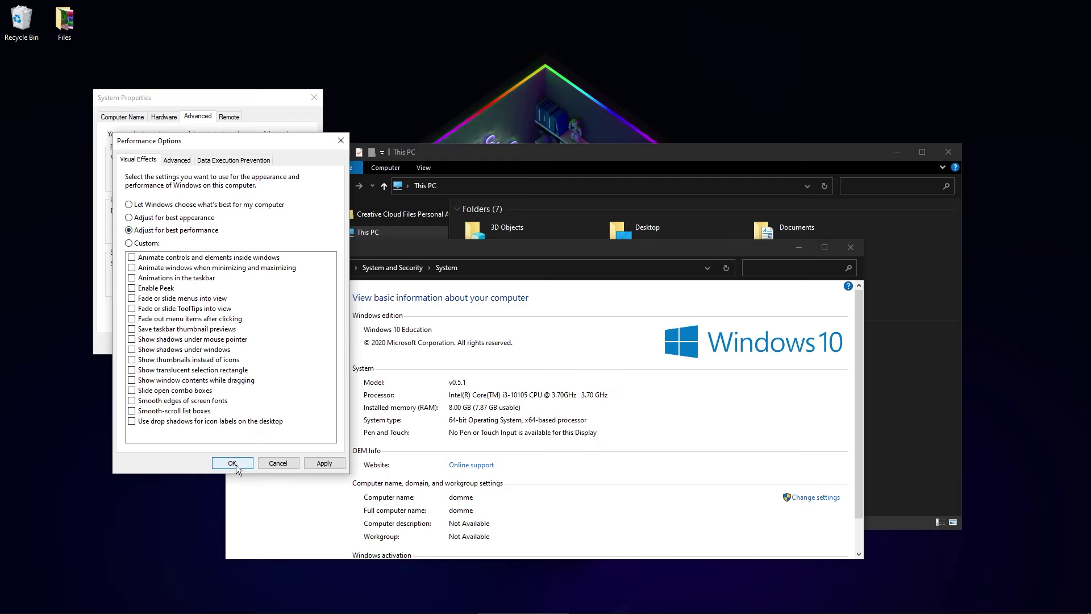
# Step: Open the Virtual Memory settings from the advanced performance options and make sure automatic paging file management is off for all drives
pyautogui.click(177, 161)
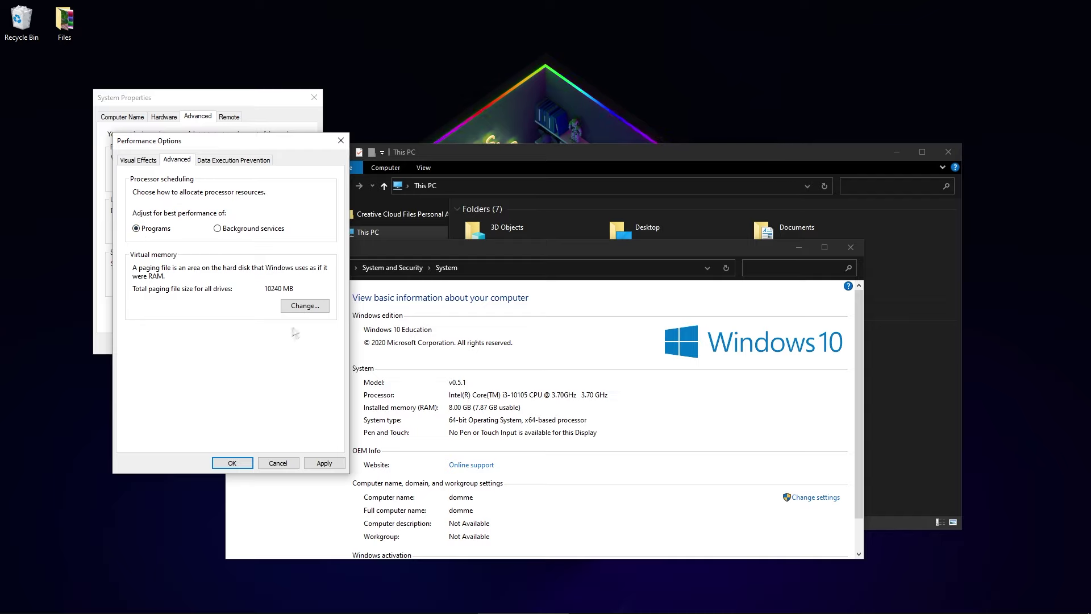
pyautogui.click(285, 310)
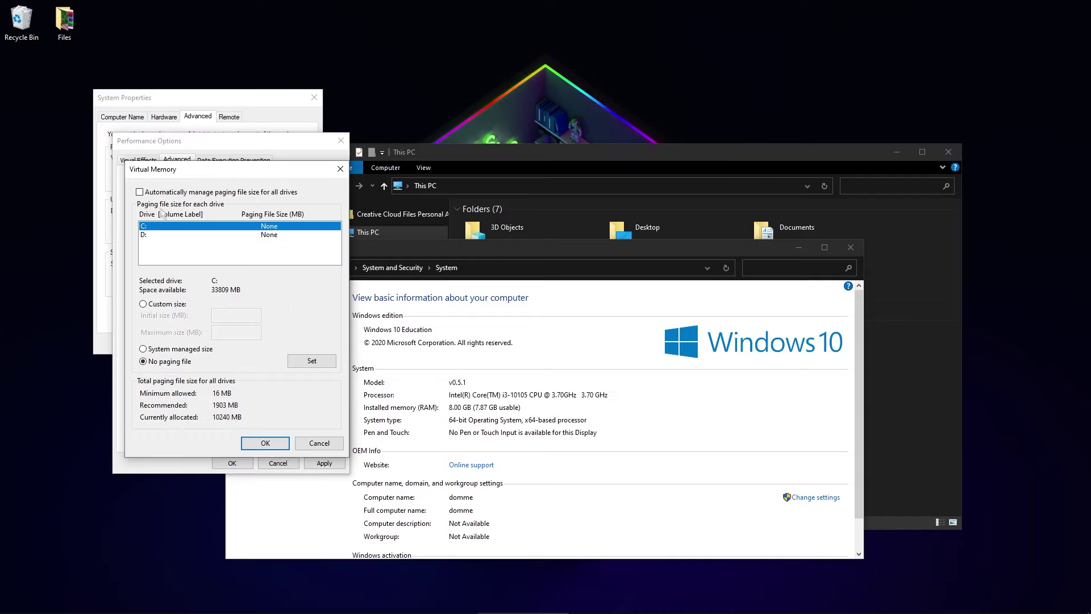
pyautogui.click(139, 193)
pyautogui.click(139, 192)
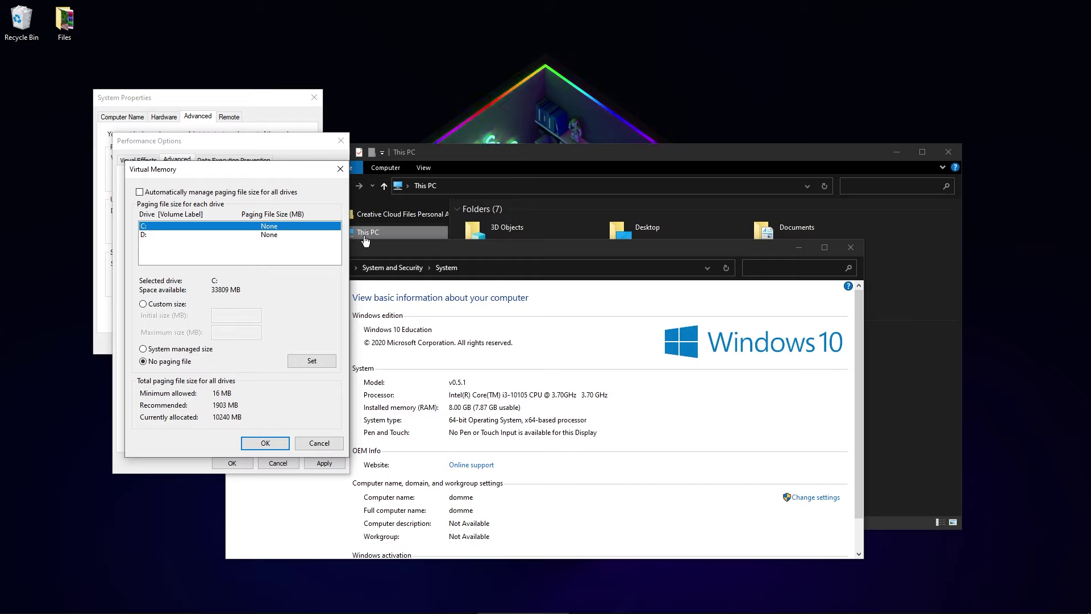
# Step: Set a custom paging file on drive C: with an initial size of 8000 MB, confirm it and close the system windows
pyautogui.click(266, 235)
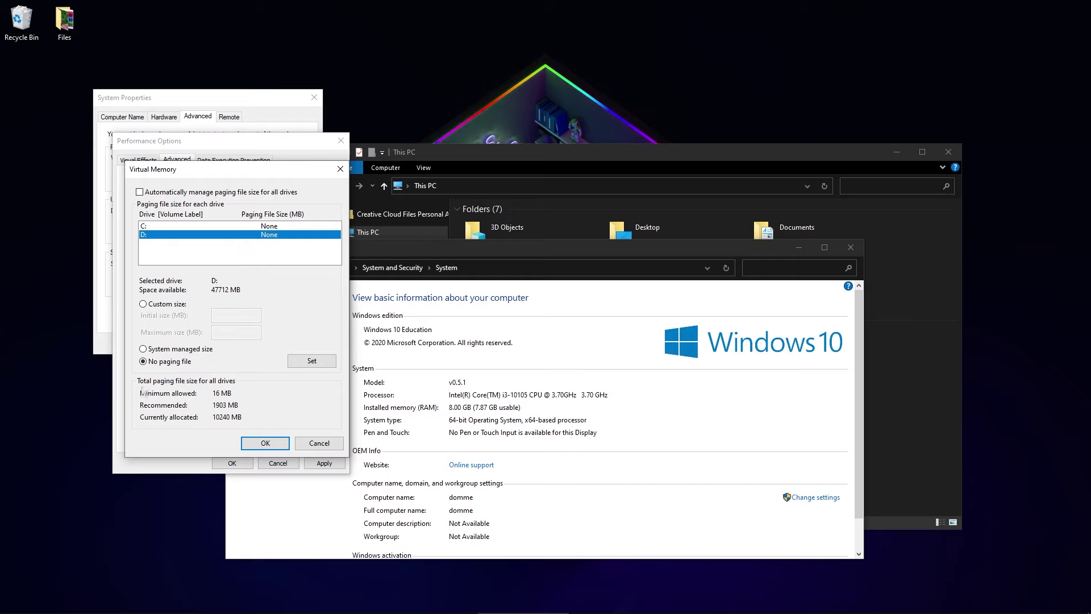
pyautogui.click(181, 227)
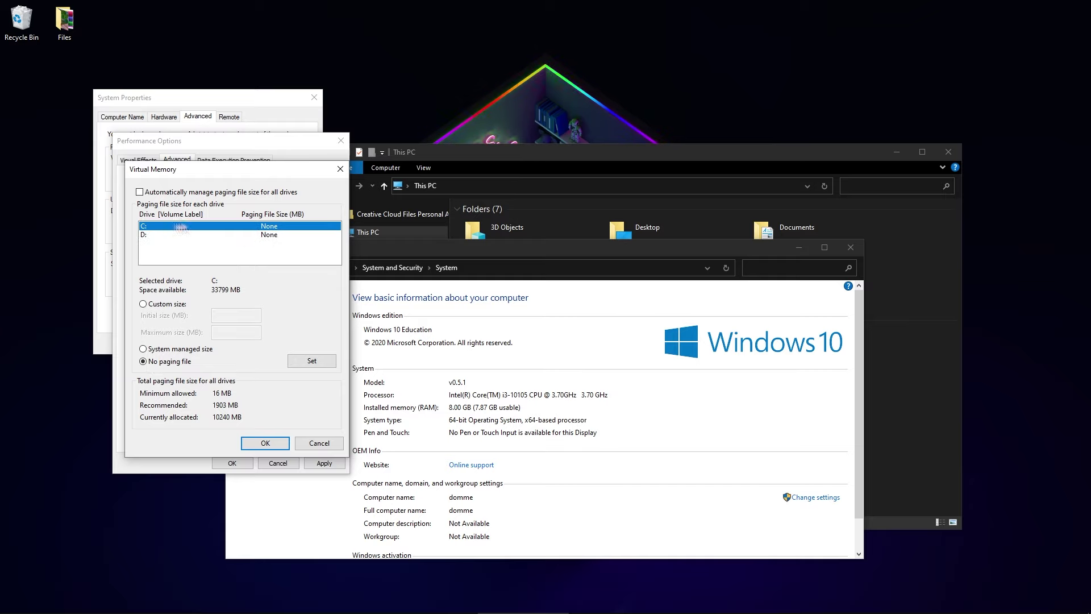
pyautogui.click(143, 305)
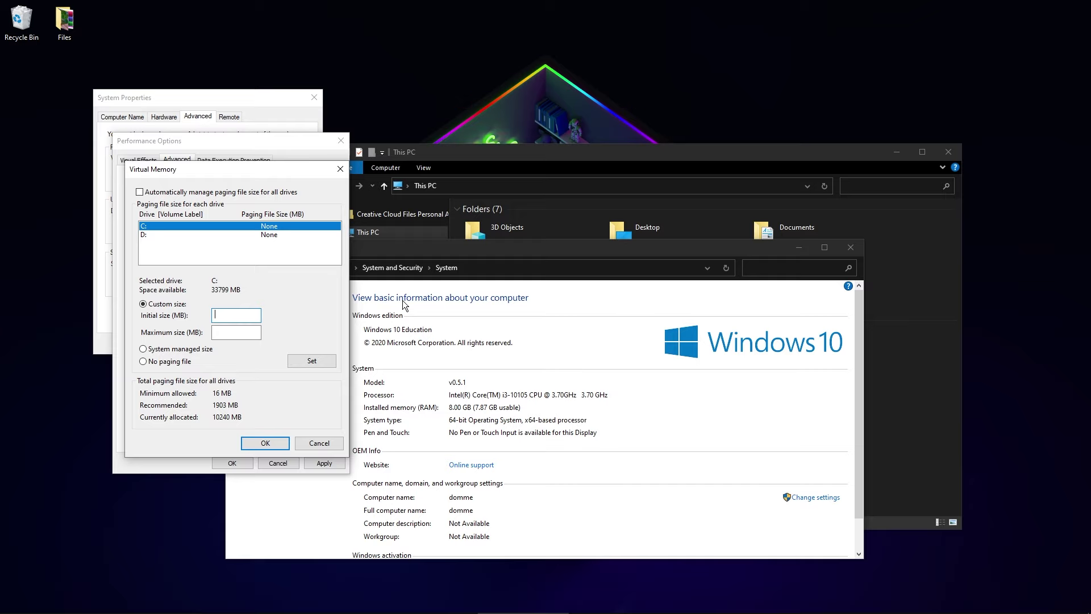
pyautogui.write('8000')
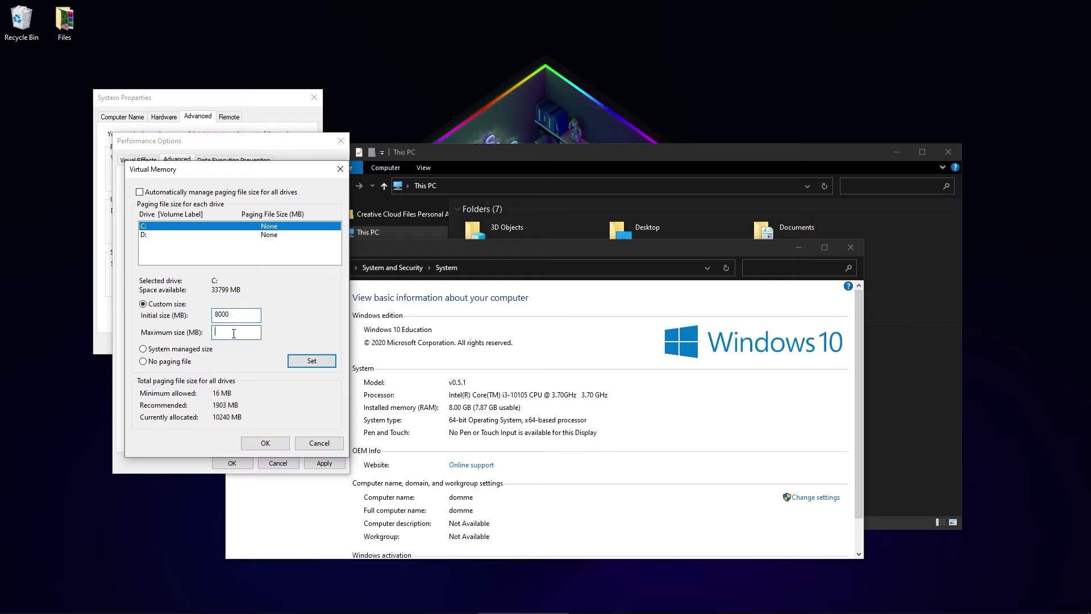
pyautogui.click(312, 362)
pyautogui.click(273, 446)
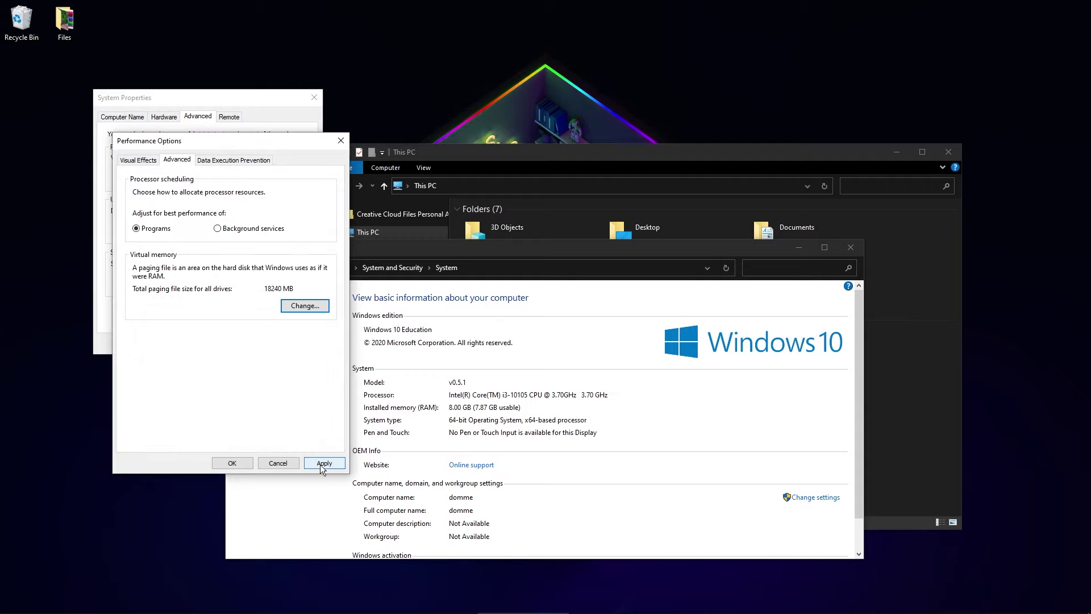
pyautogui.click(232, 462)
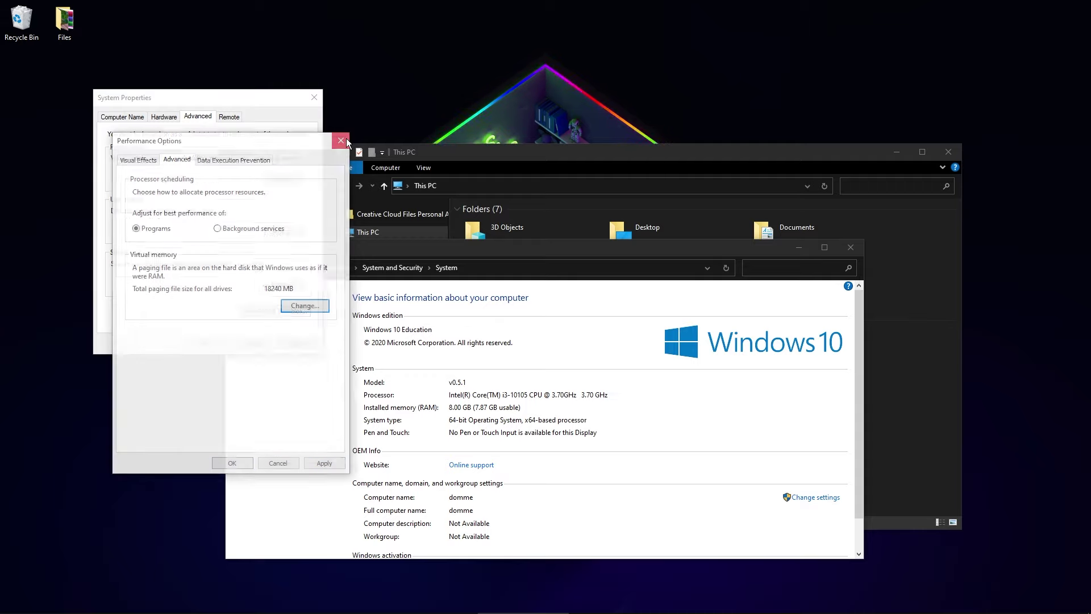
pyautogui.click(314, 97)
pyautogui.click(851, 249)
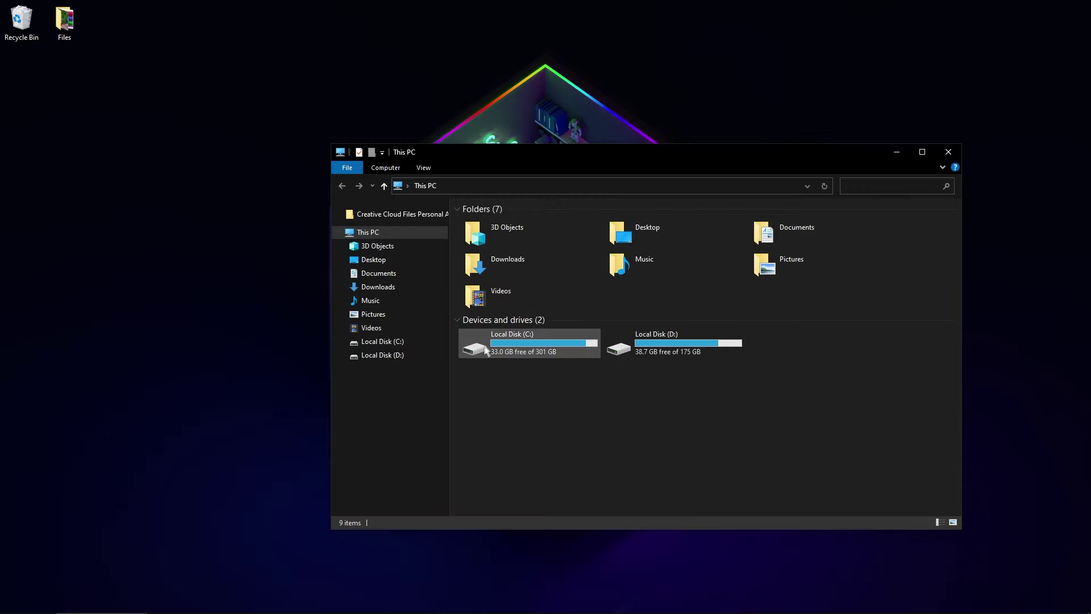
# Step: Open the write-caching policies of the NVMe disk through the hardware properties of Local Disk (C:)
pyautogui.rightClick(517, 350)
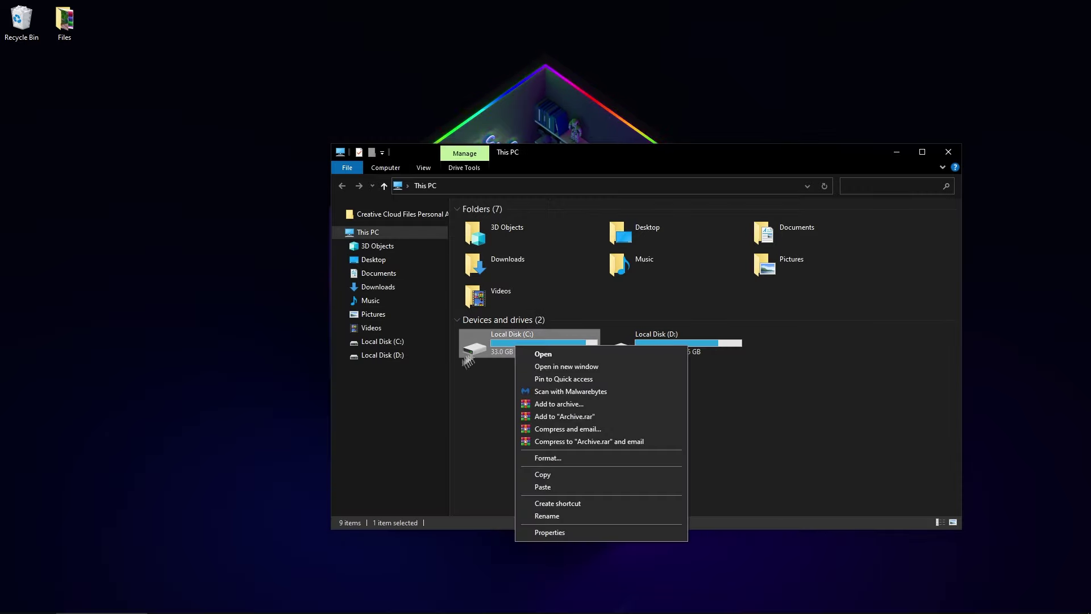
pyautogui.click(584, 533)
pyautogui.moveTo(568, 348); pyautogui.dragTo(519, 289)
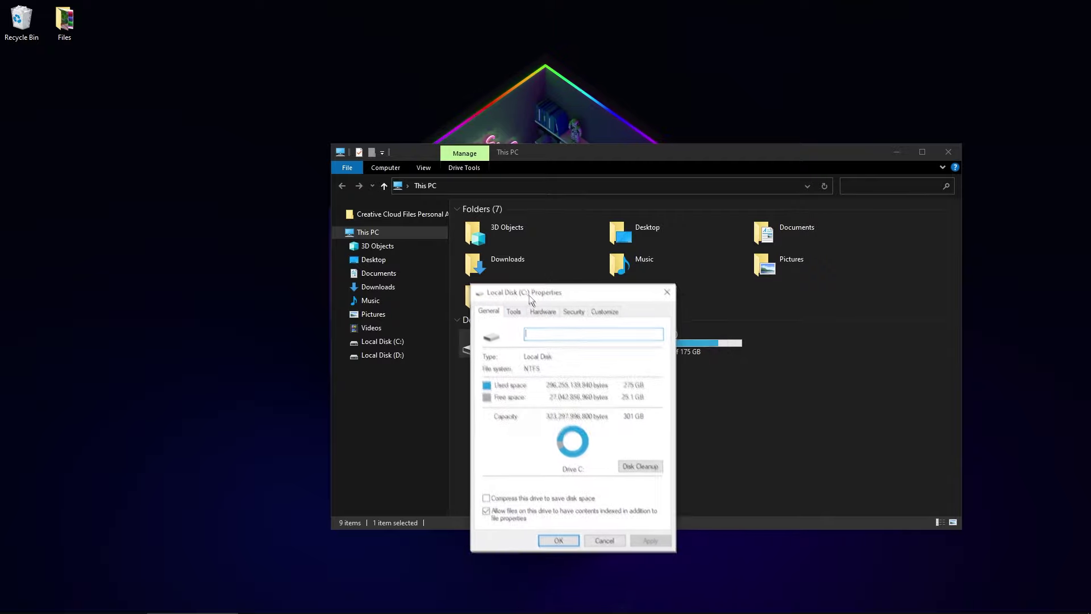
pyautogui.click(514, 310)
pyautogui.click(542, 310)
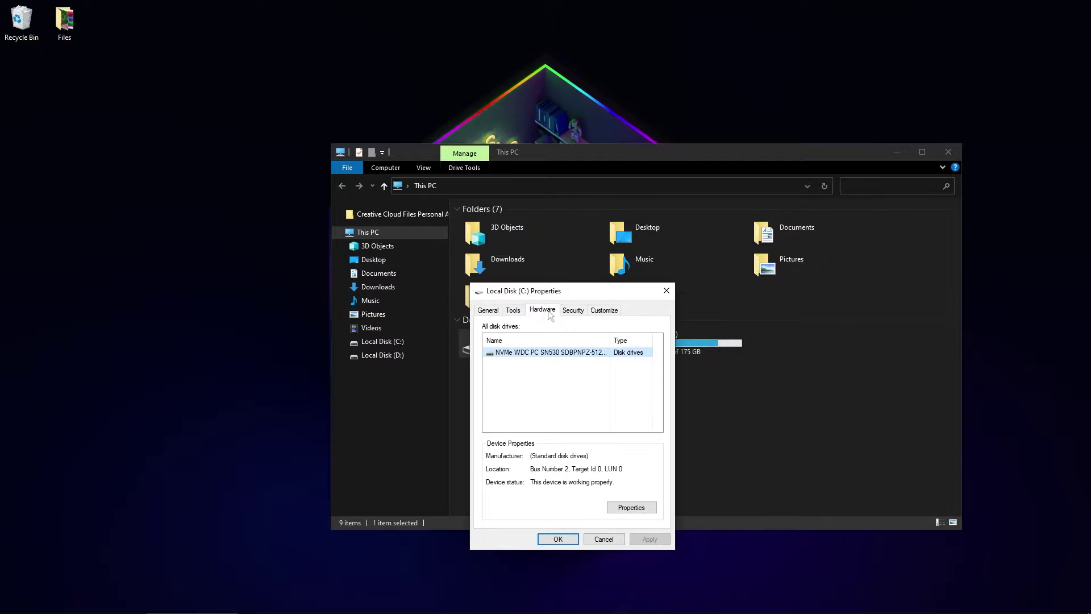
pyautogui.click(632, 507)
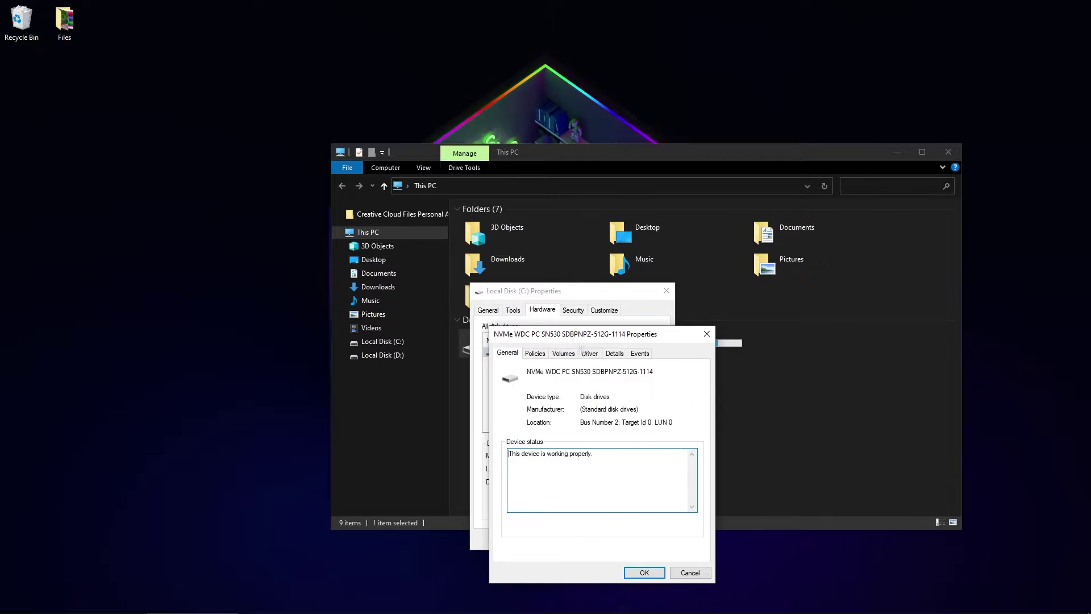
pyautogui.click(535, 354)
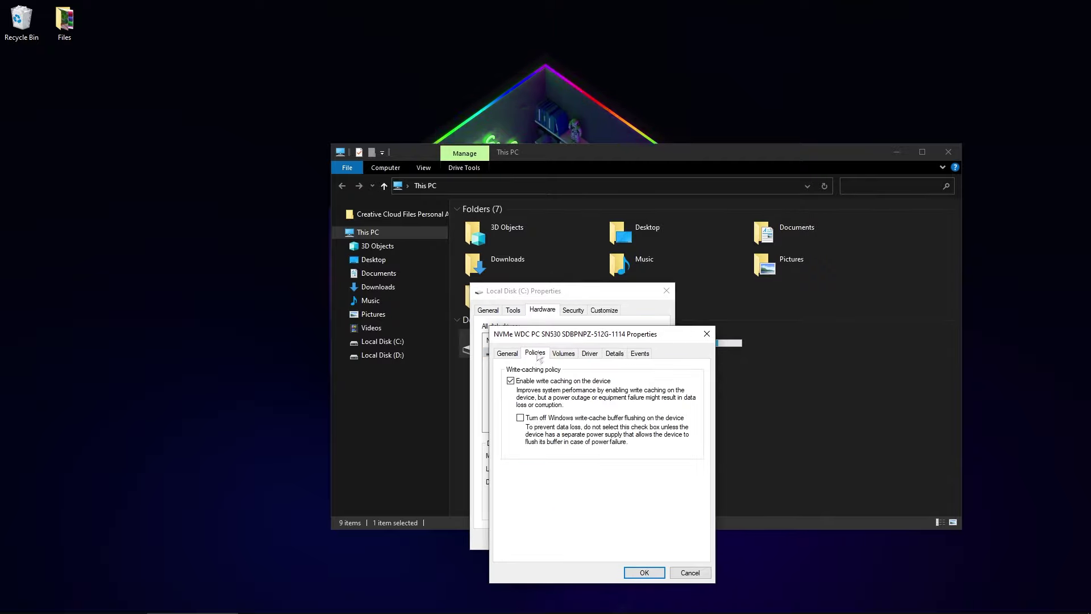
# Step: Make sure Enable write caching on the device is on, confirm both properties dialogs and close This PC
pyautogui.click(511, 380)
pyautogui.click(512, 382)
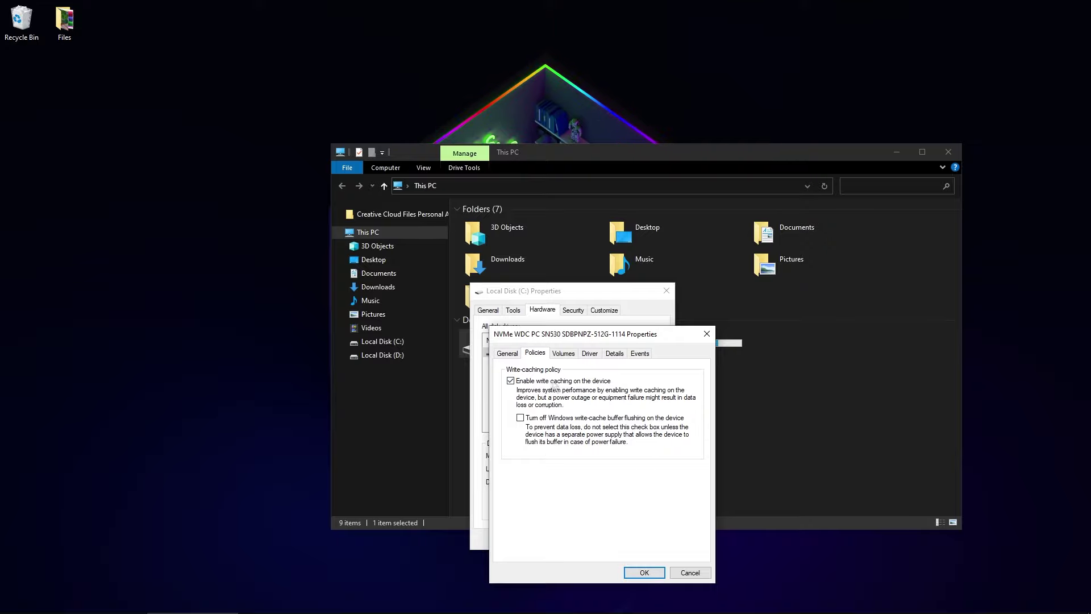
pyautogui.click(644, 572)
pyautogui.click(558, 539)
pyautogui.click(949, 152)
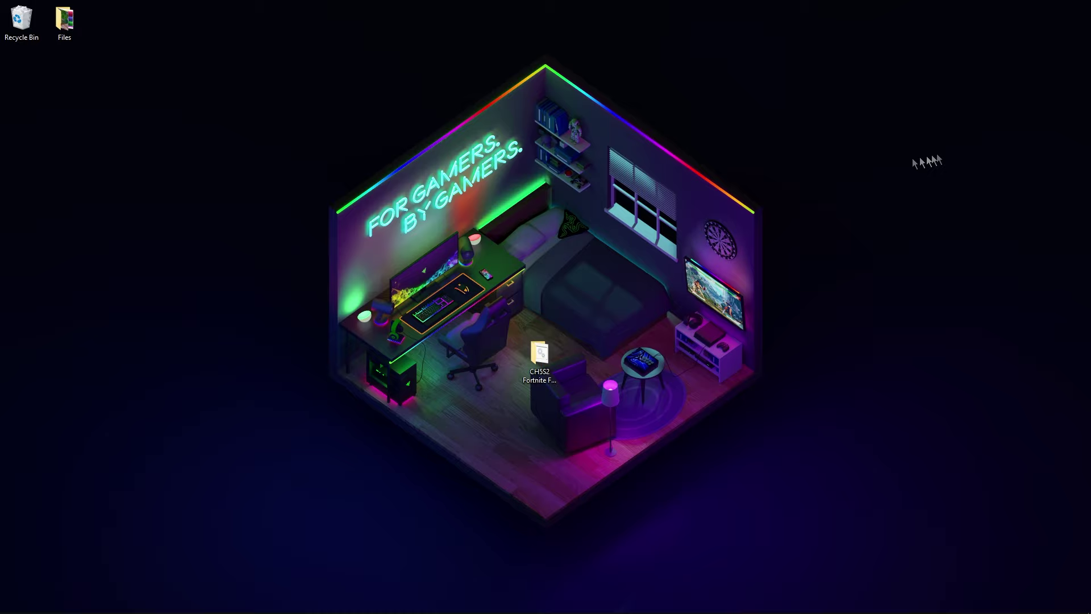
# Step: Search Windows for Device Manager, open it and move its window toward the middle of the desktop
pyautogui.click(34, 597)
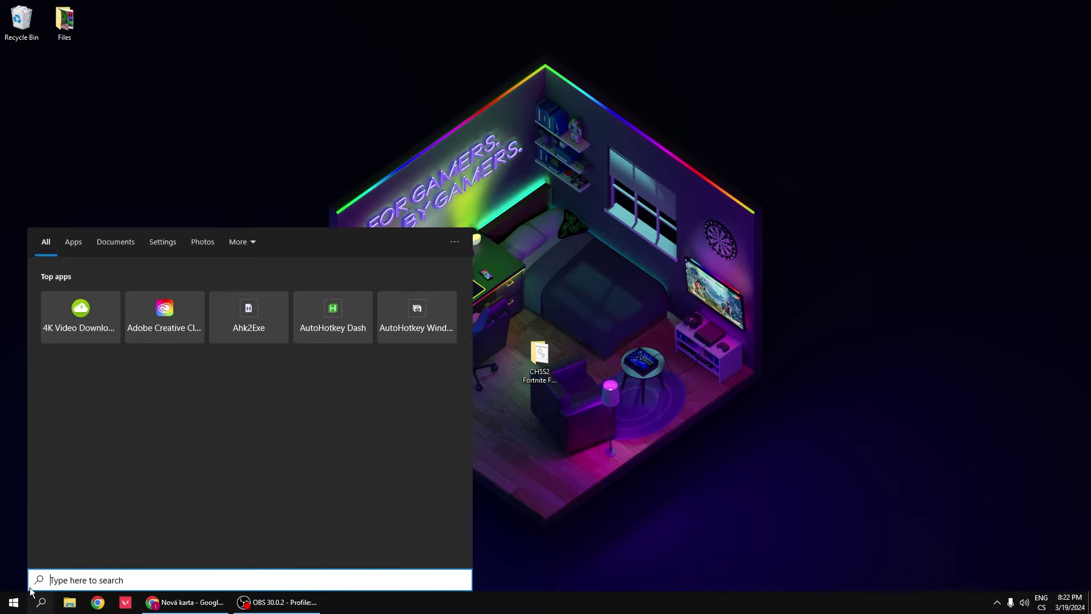
pyautogui.write('d')
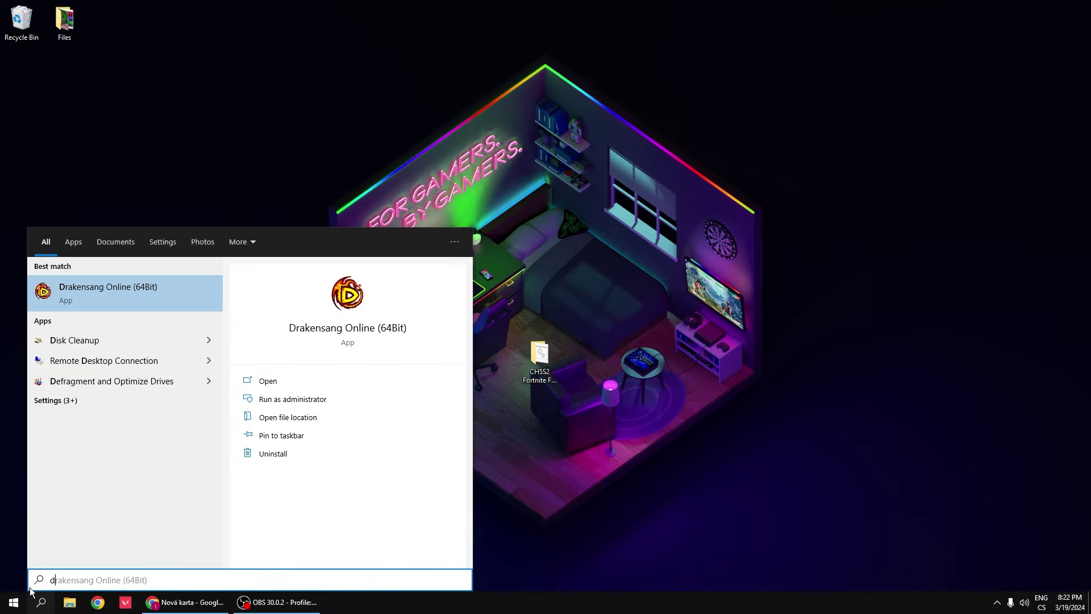
pyautogui.write('evice')
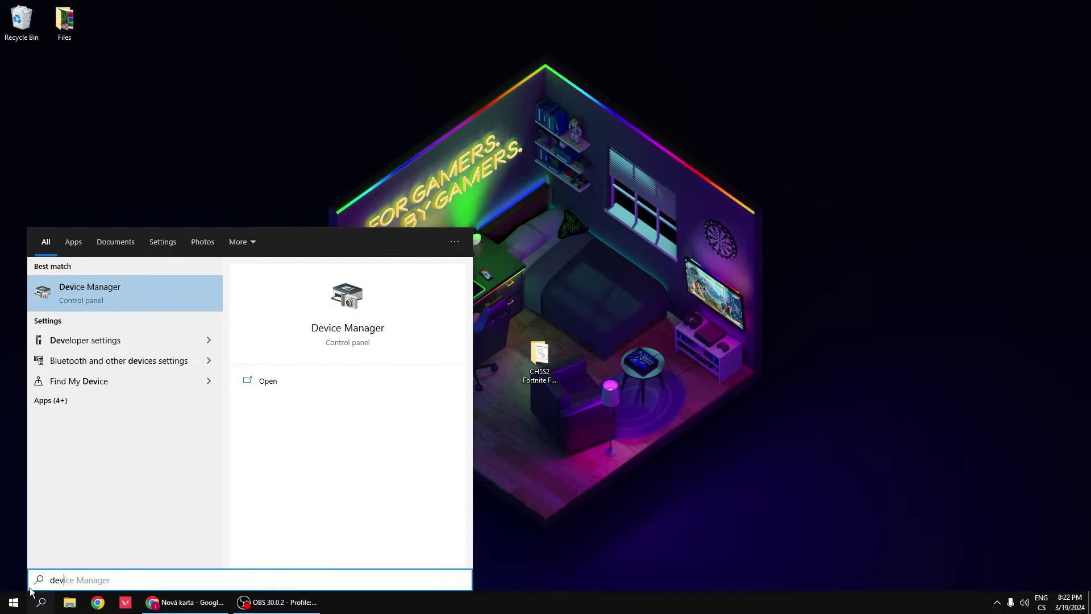
pyautogui.click(88, 298)
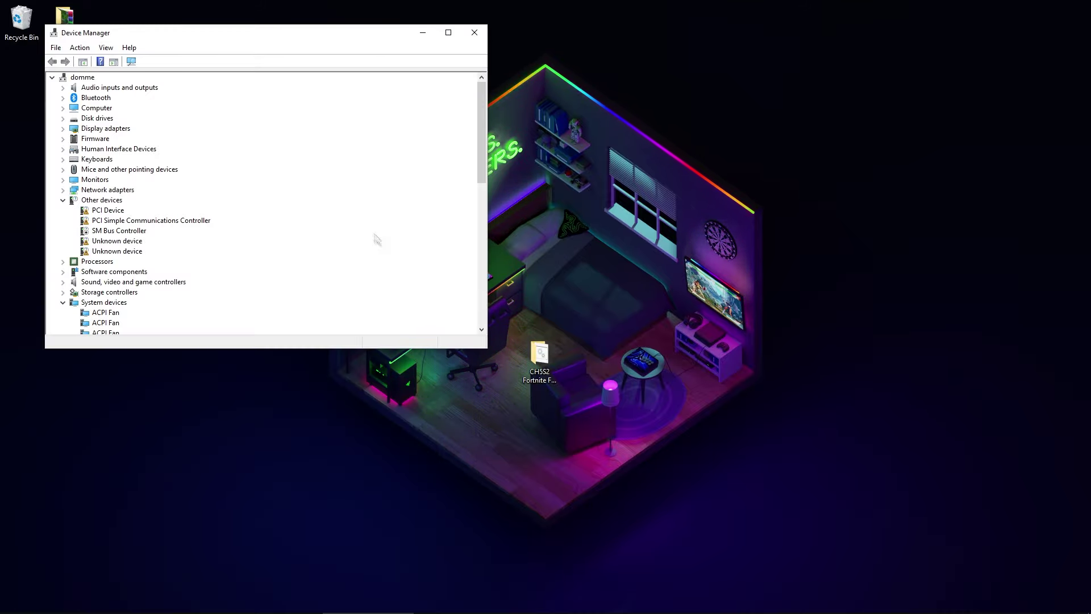
pyautogui.moveTo(216, 43); pyautogui.dragTo(534, 157)
# Step: Enable the High precision event timer under System devices
pyautogui.scroll(-6, 485, 330)
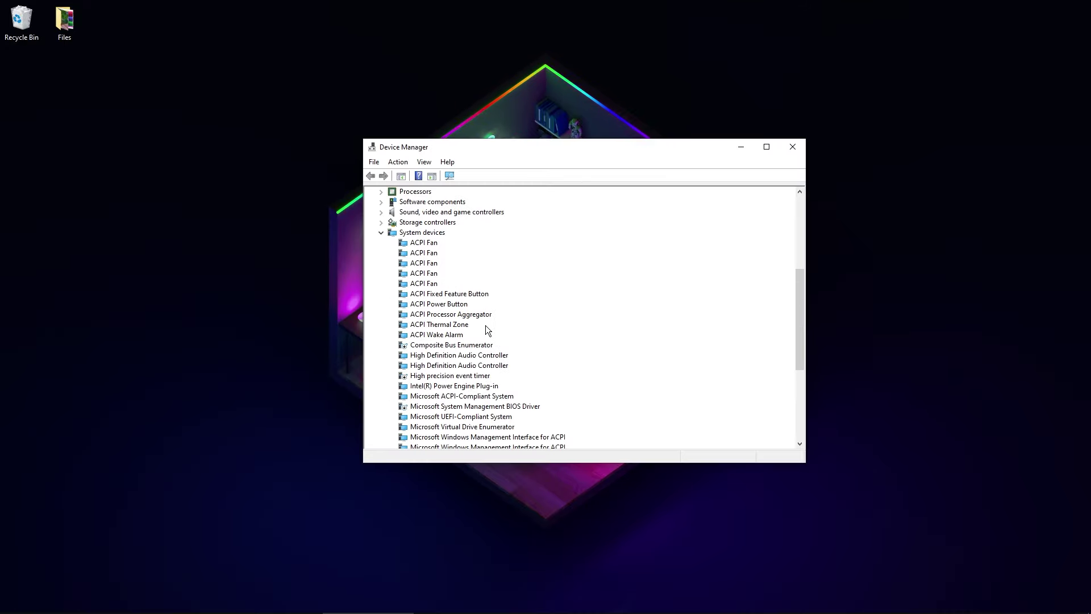
pyautogui.click(442, 378)
pyautogui.rightClick(477, 379)
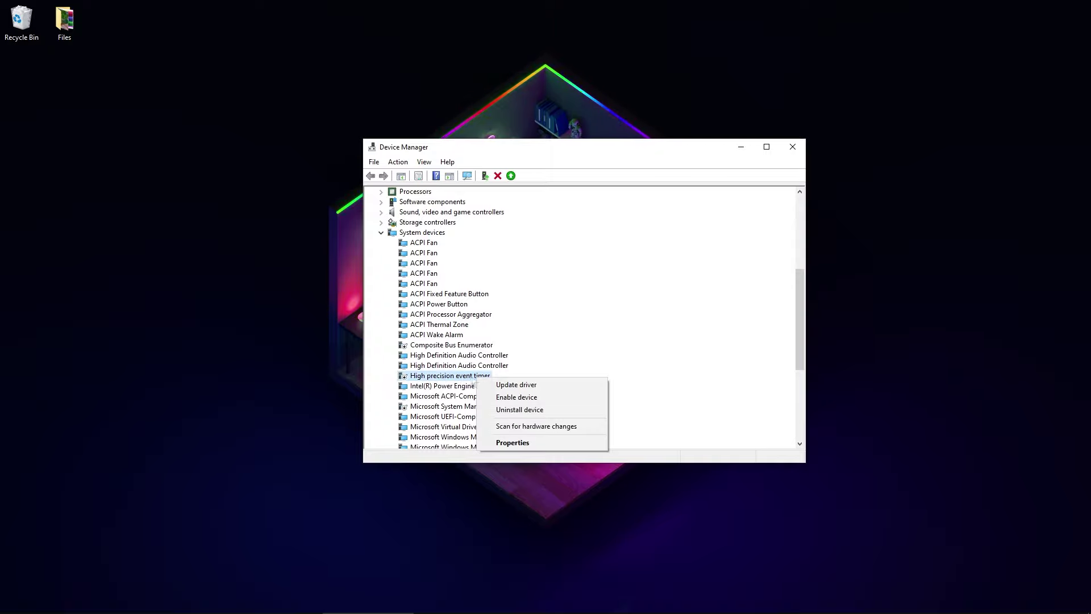
pyautogui.click(516, 398)
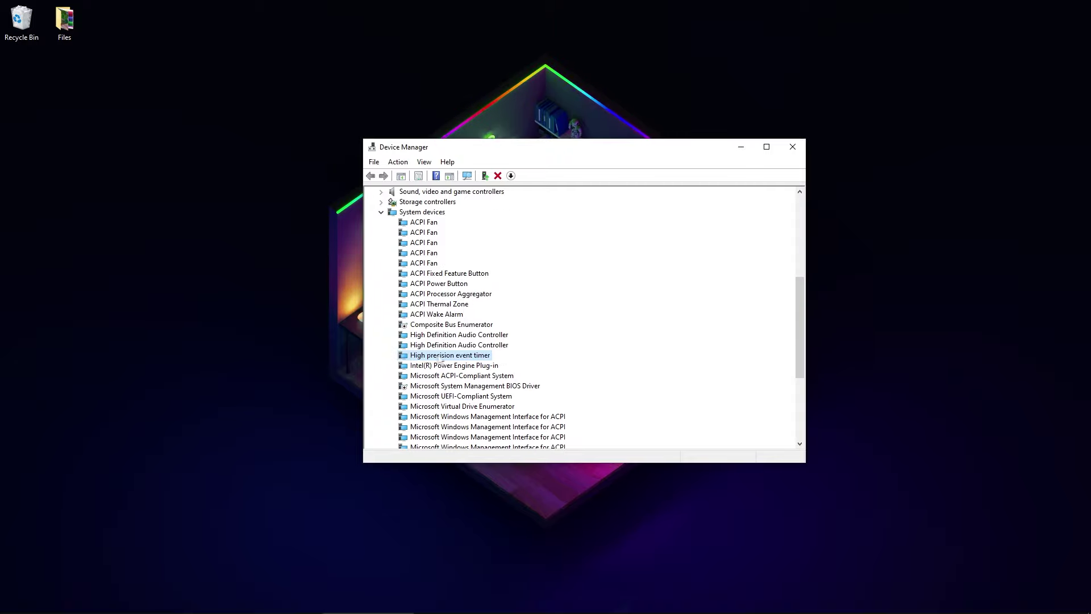
# Step: Disable the High precision event timer under System devices, confirm it and close Device Manager
pyautogui.rightClick(446, 361)
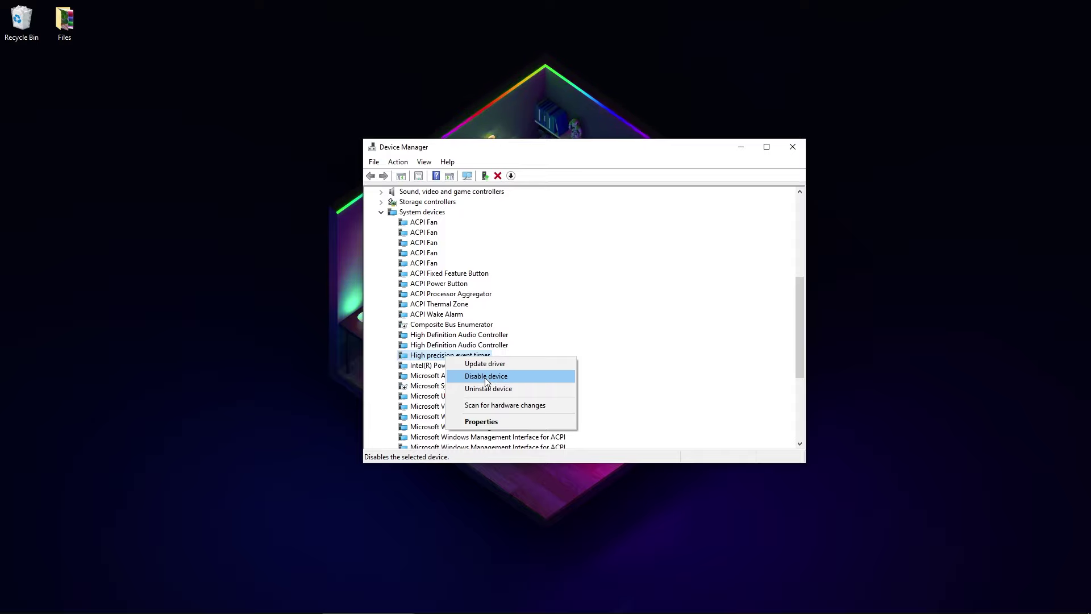
pyautogui.rightClick(412, 356)
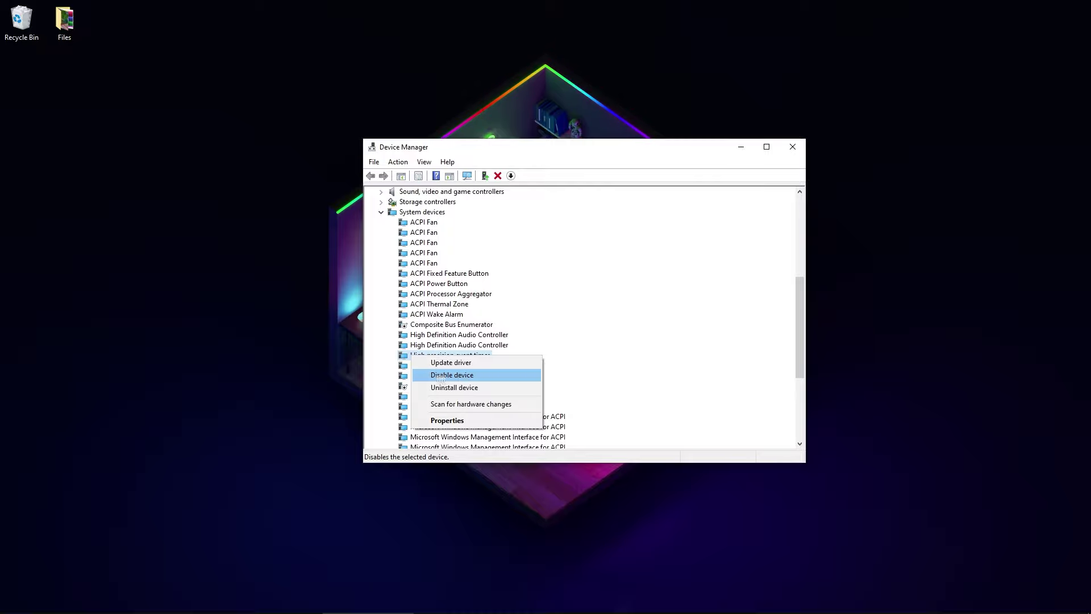
pyautogui.click(453, 377)
pyautogui.click(576, 323)
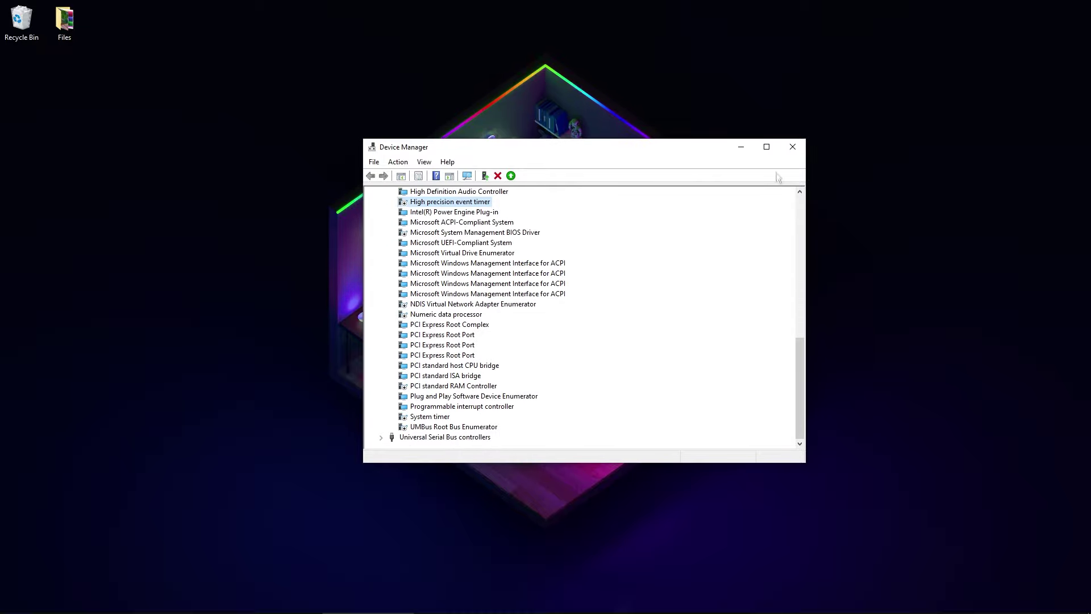
pyautogui.click(793, 149)
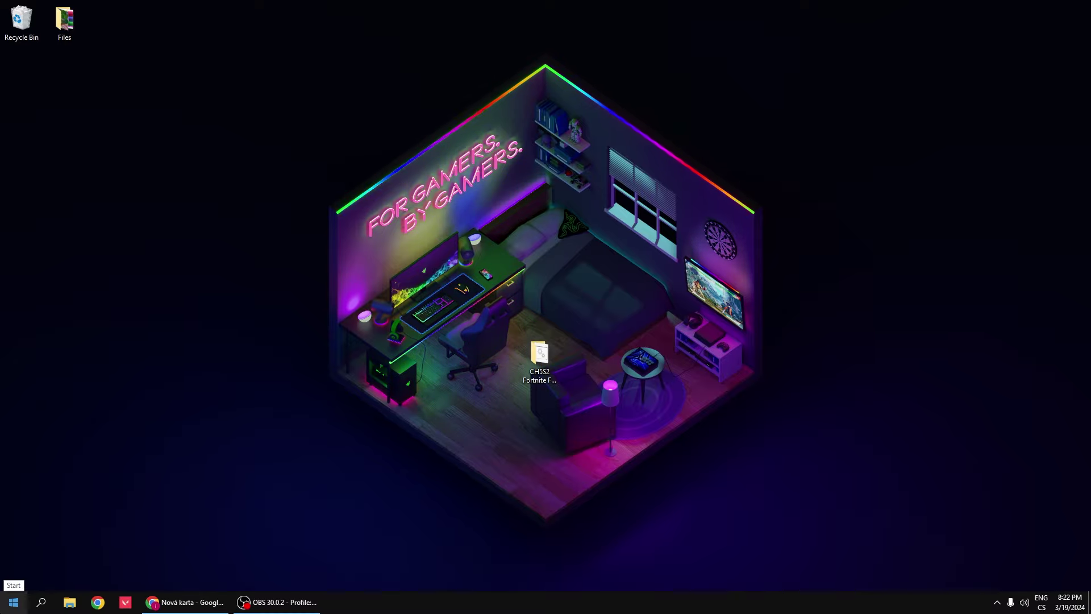
# Step: Bring up the computer's power options to show Restart
pyautogui.click(14, 602)
pyautogui.click(7, 579)
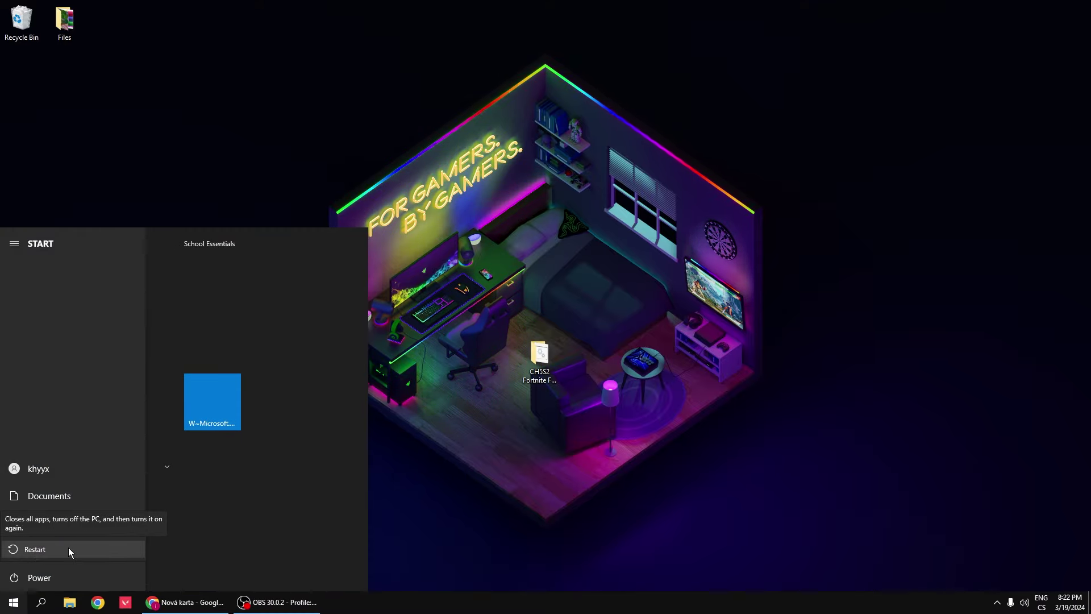